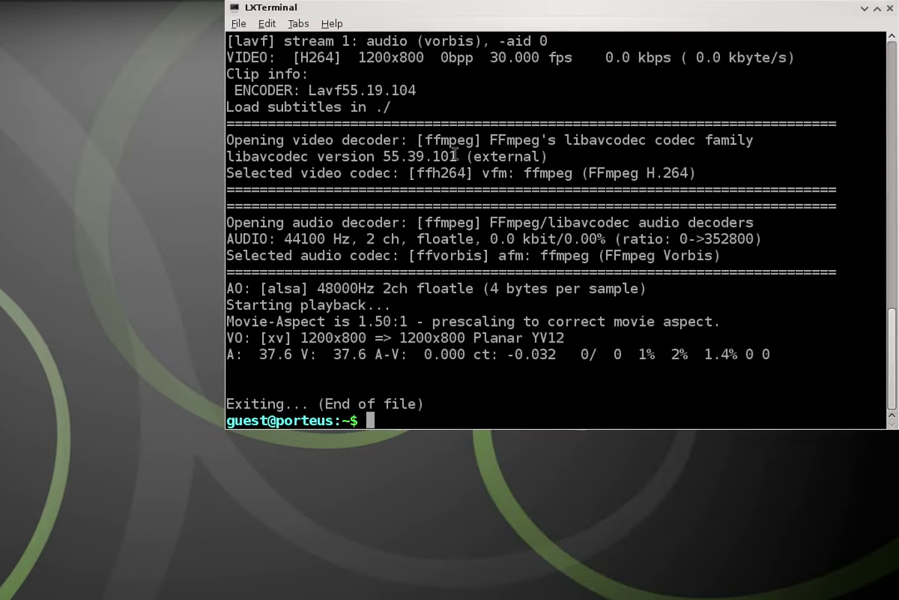
Run clear to wipe the old video-playback output from the terminal.
type("clear")
key("Return")
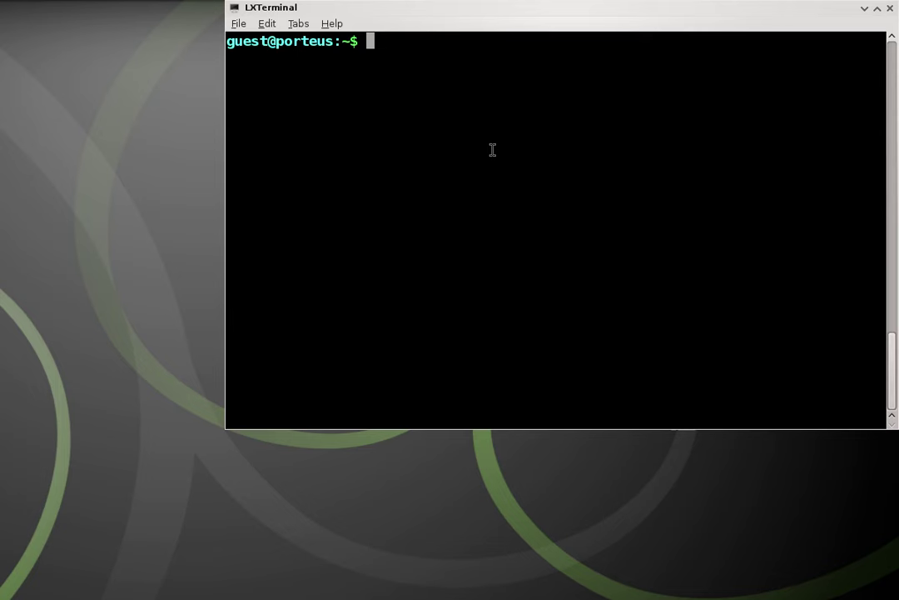
Switch to root with su and its password, then run usm -u all.
type("su")
key("Return")
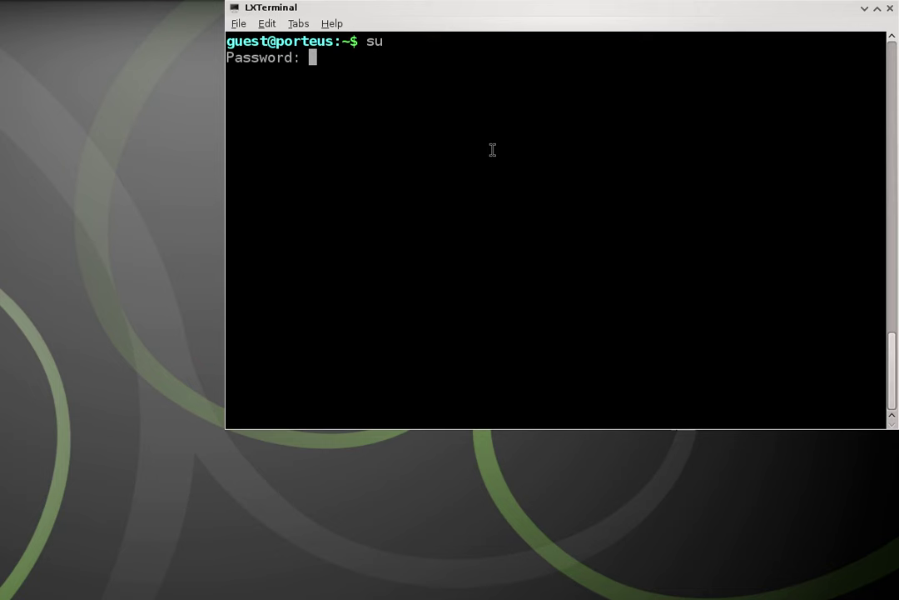
key("Return")
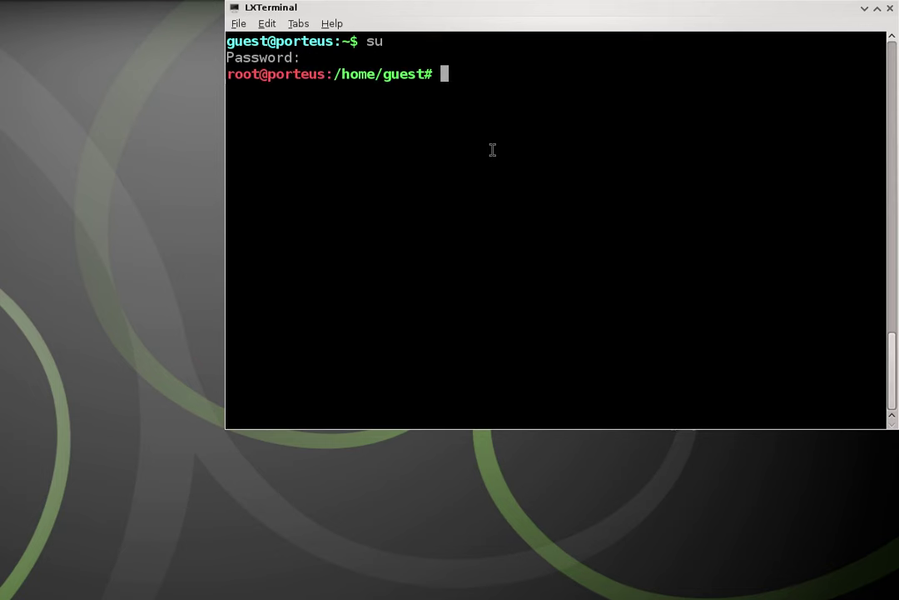
type("usm -u all")
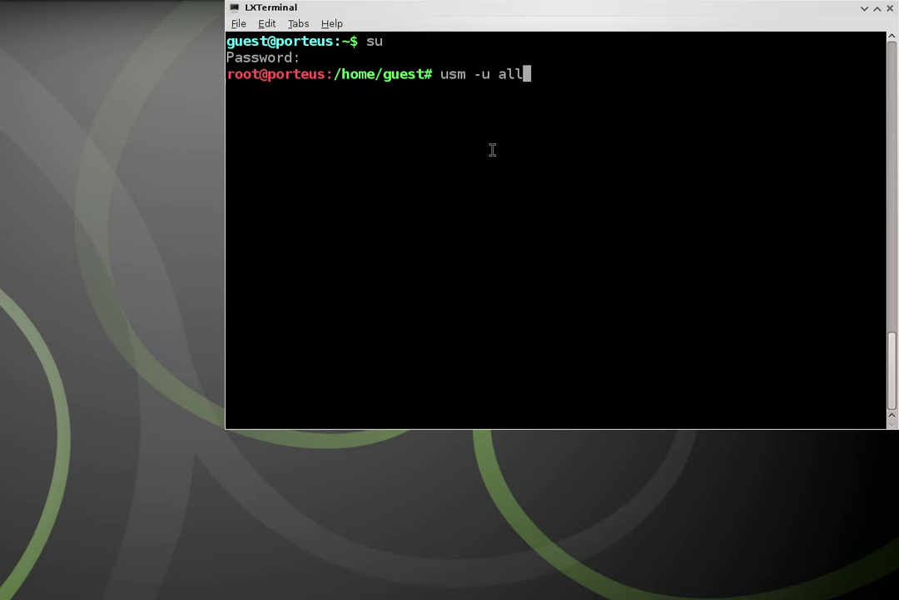
key("Return")
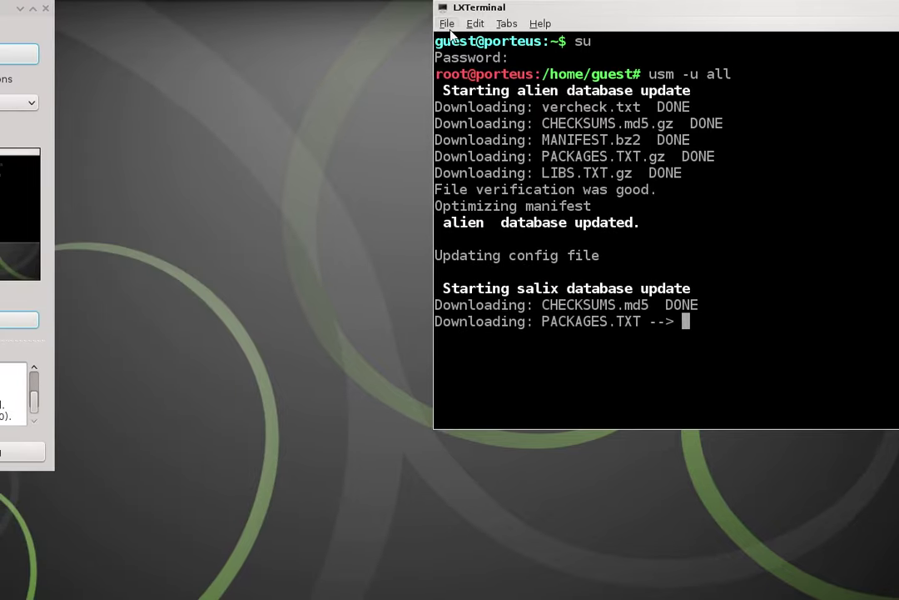
Open a second terminal window, move it up, and show the usm manual with man usm.
left_click(239, 23)
left_click(454, 45)
left_click_drag(383, 368, 80, 4)
type("man ")
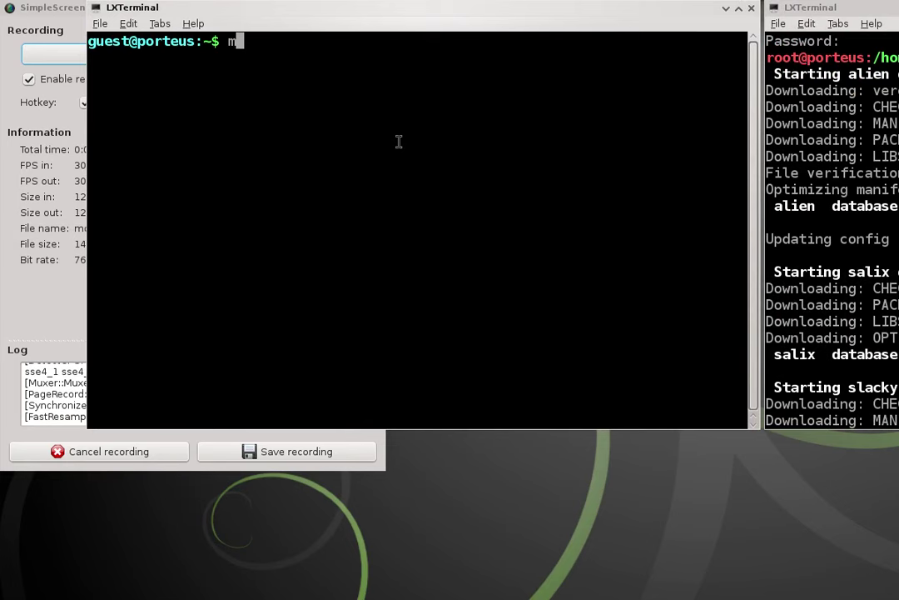
type("usm")
key("Return")
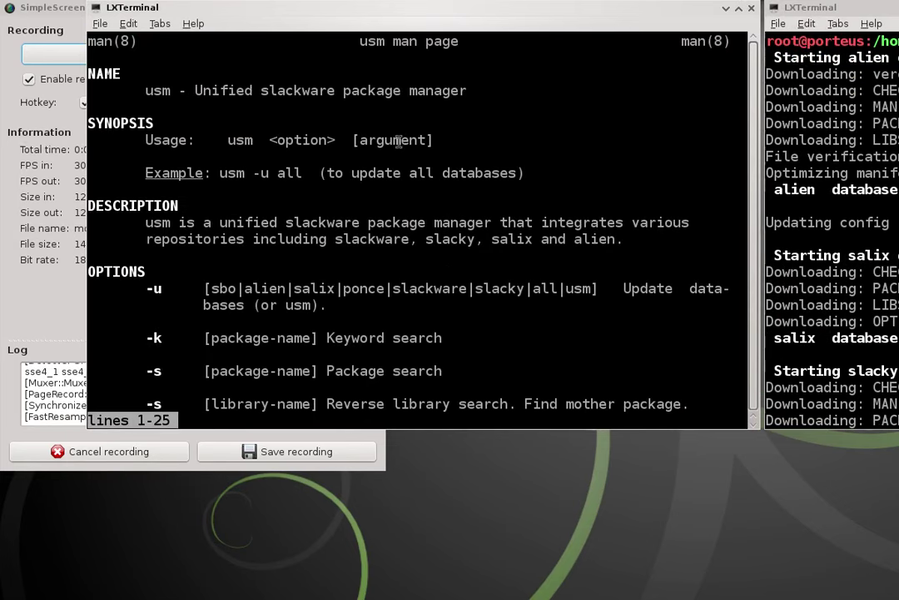
Scroll through the usm manual and highlight the -k, -s, -i and -g option lines.
scroll(398, 141, "down", 1)
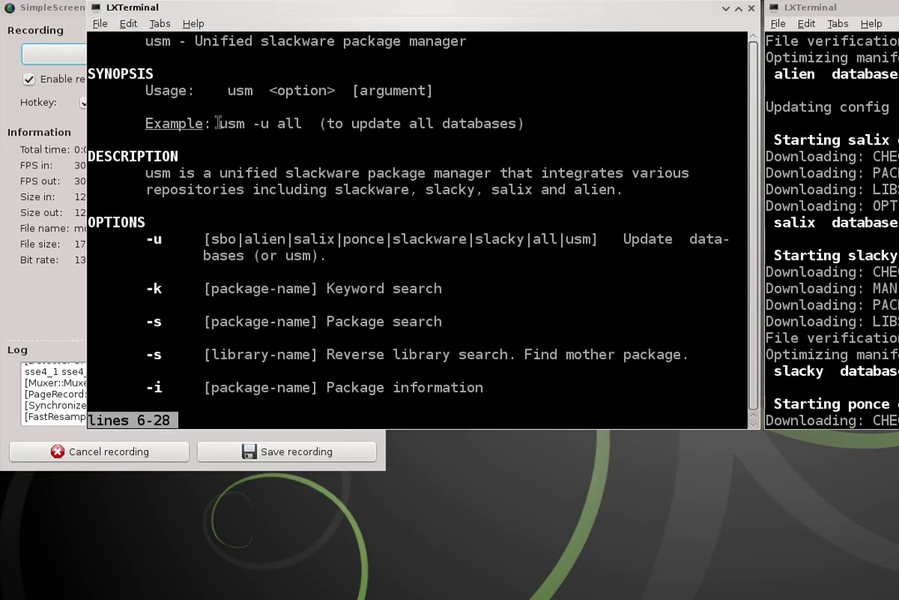
left_click_drag(220, 123, 476, 125)
left_click(481, 127)
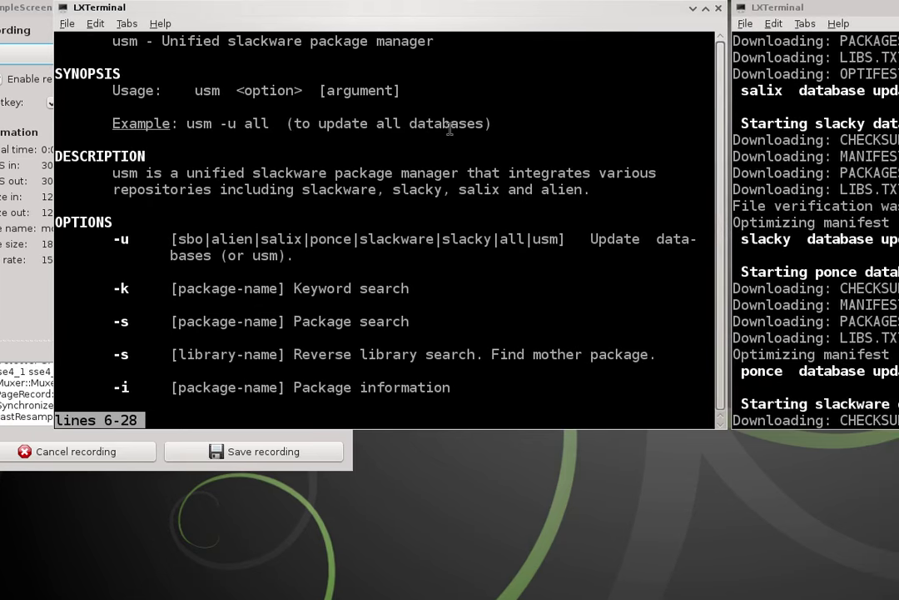
scroll(484, 131, "down", 1)
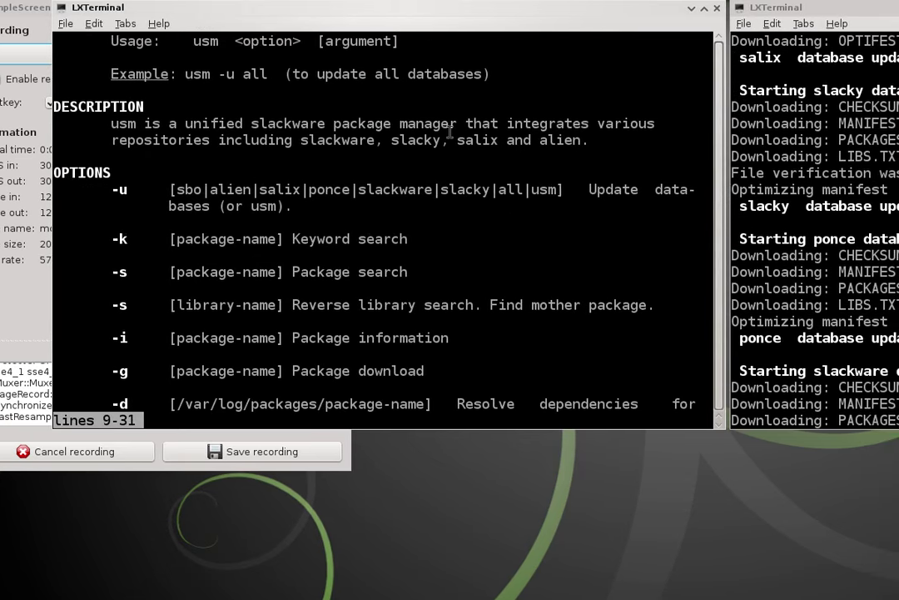
scroll(450, 166, "down", 1)
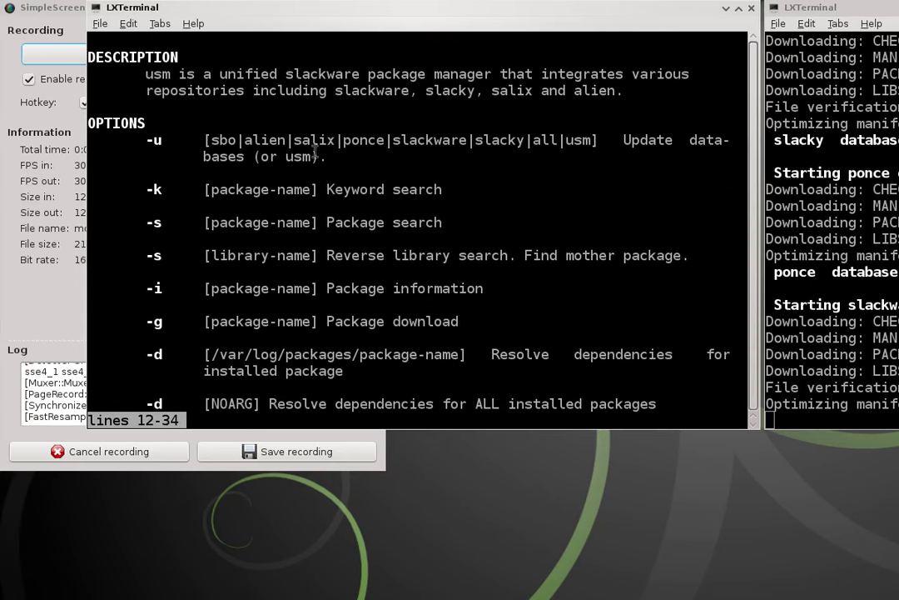
scroll(167, 150, "down", 1)
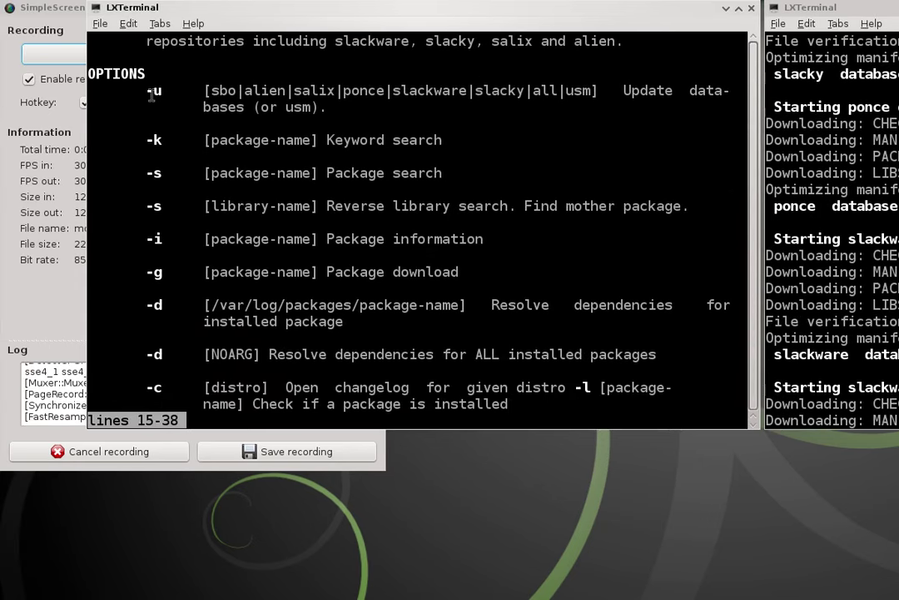
left_click_drag(147, 140, 467, 147)
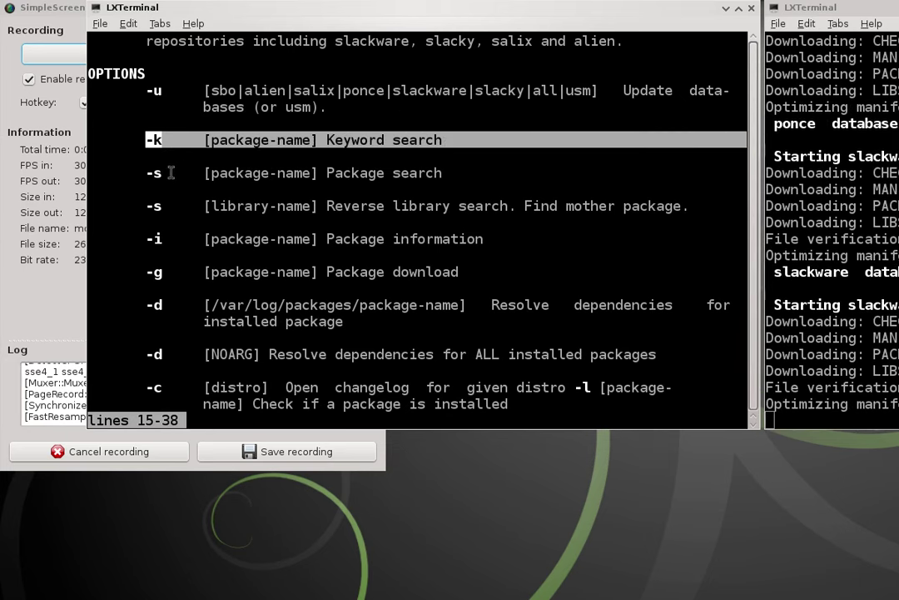
left_click_drag(135, 178, 443, 175)
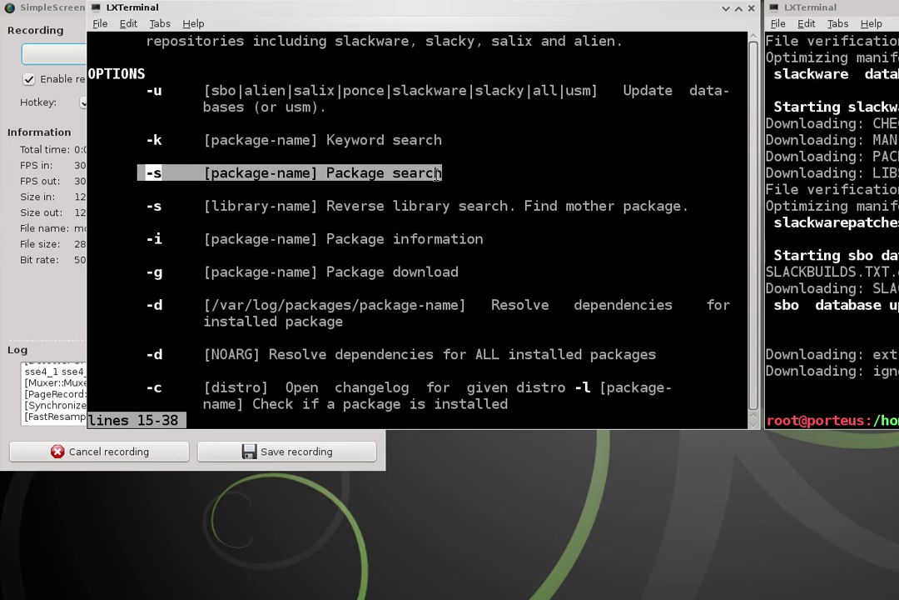
scroll(415, 178, "down", 1)
left_click_drag(146, 190, 426, 191)
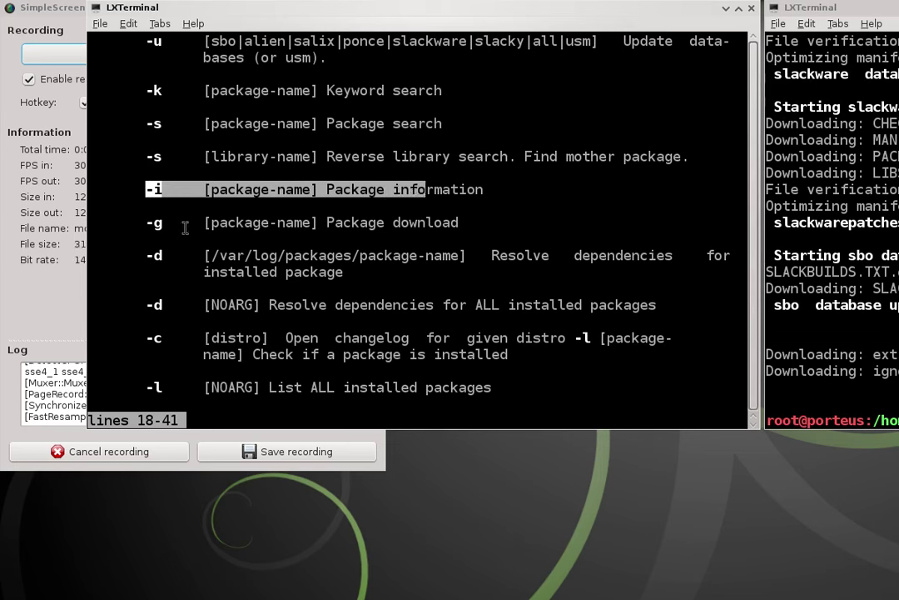
left_click_drag(146, 222, 469, 223)
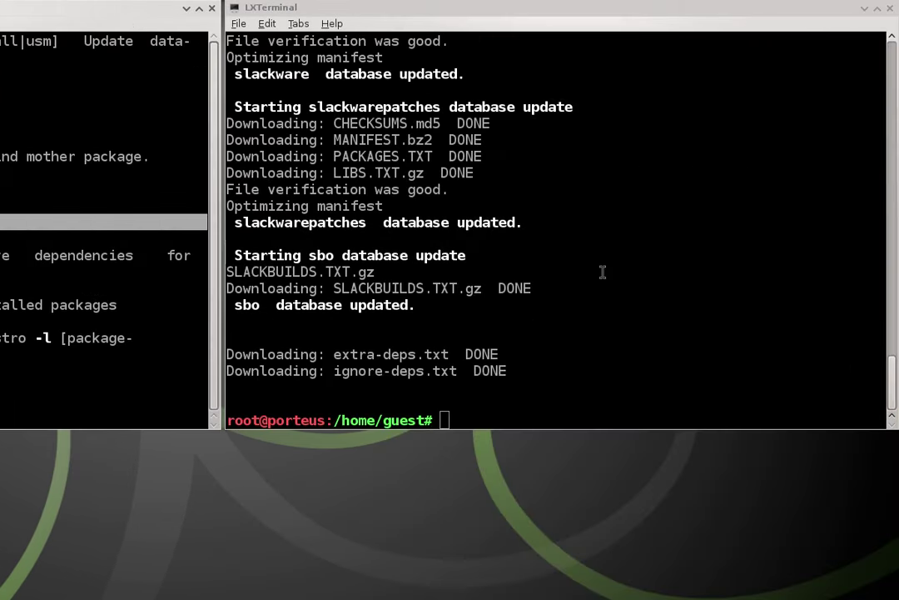
In the root terminal, run usm -g htop, pick package 1, then download and install it to the system.
left_click(603, 273)
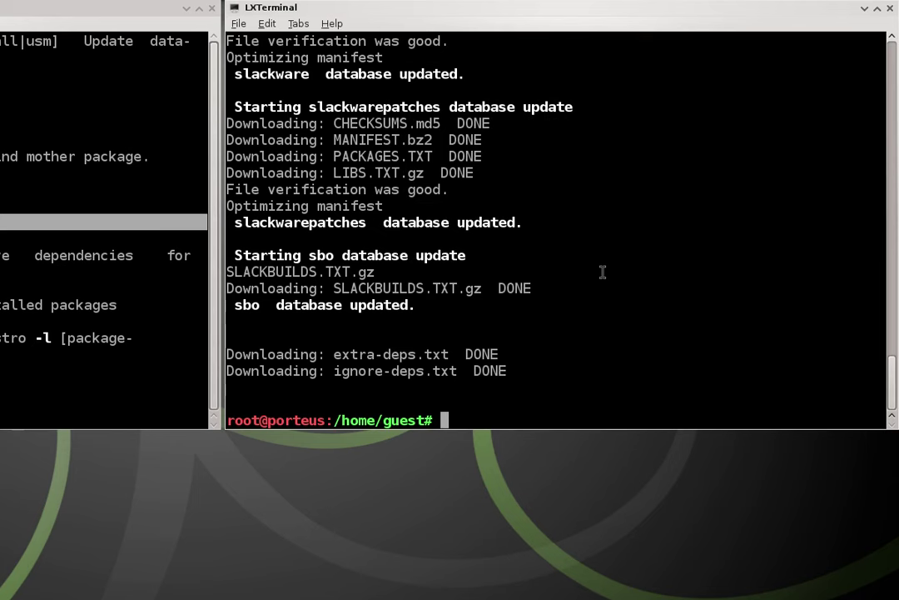
type("usm -g htop")
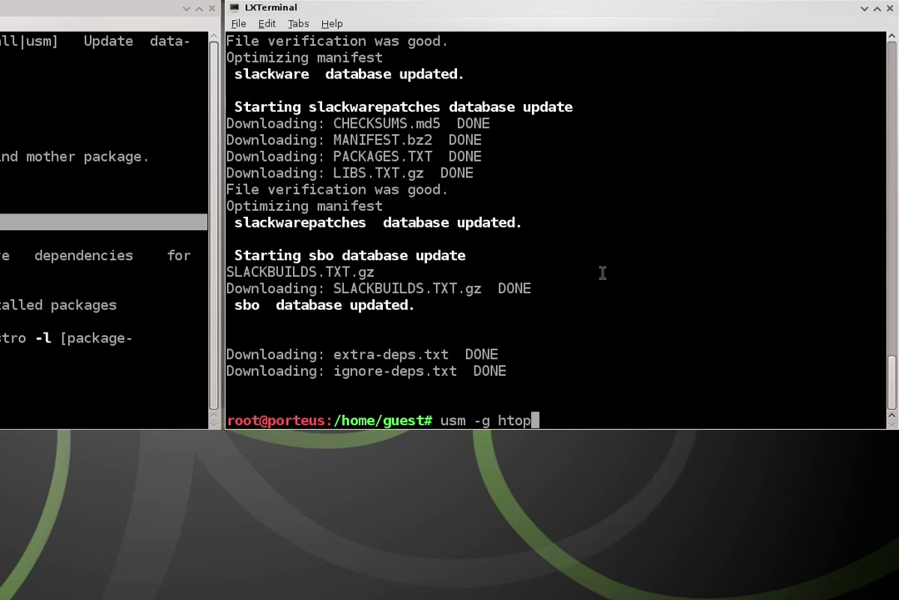
key("Return")
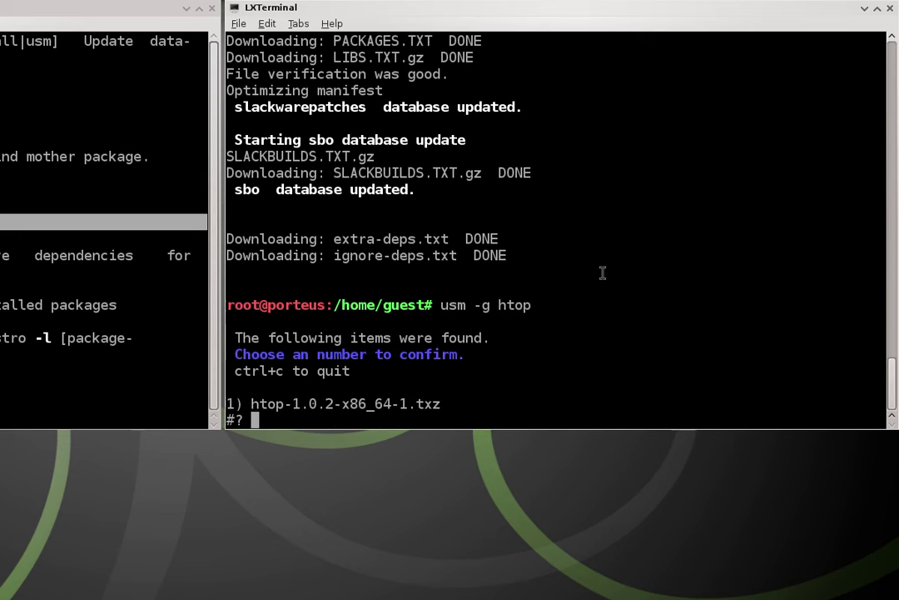
type("1")
key("Return")
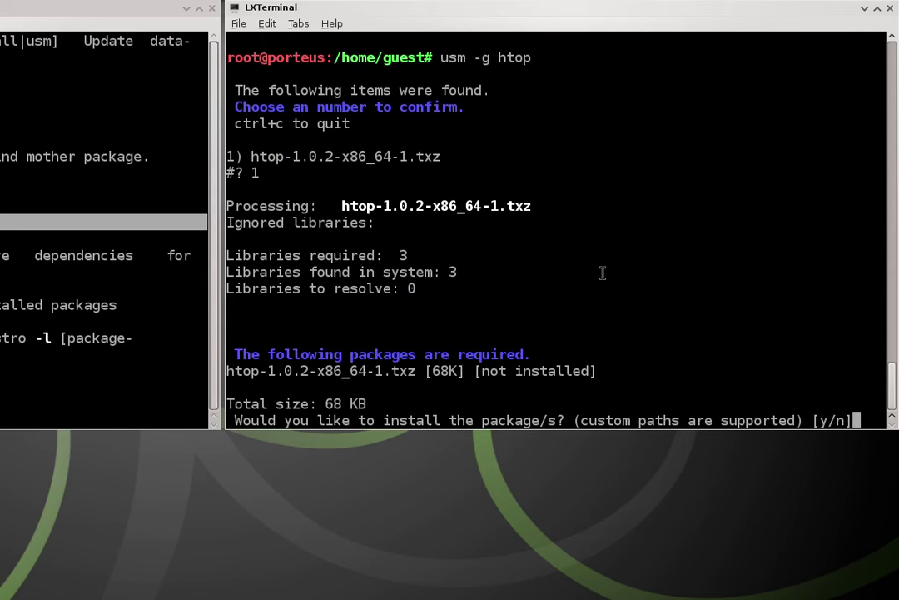
key("Return")
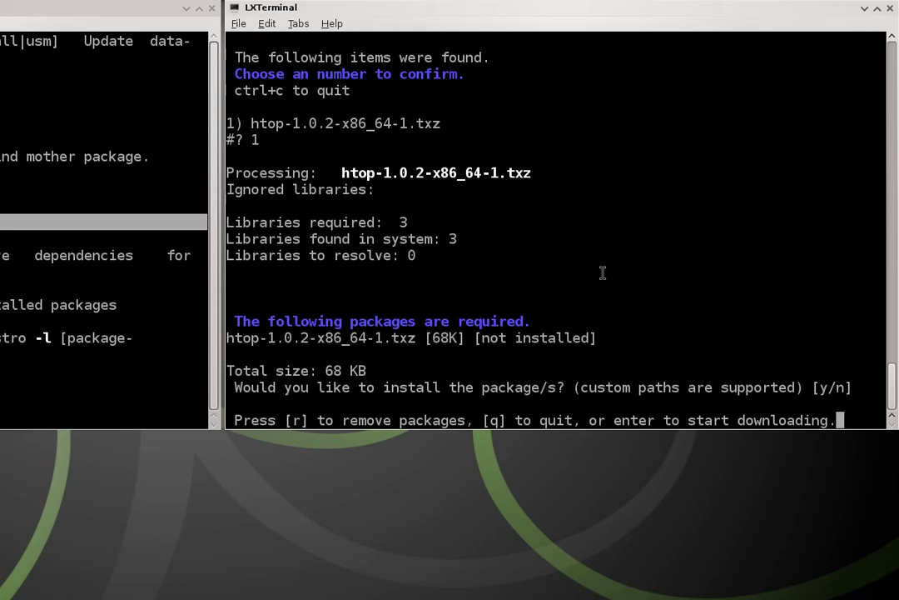
key("Return")
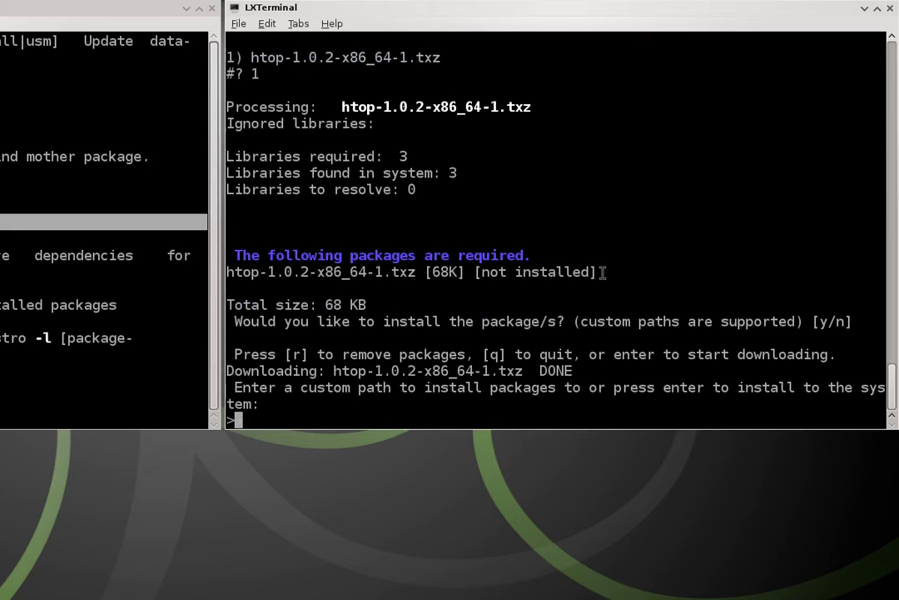
key("Return")
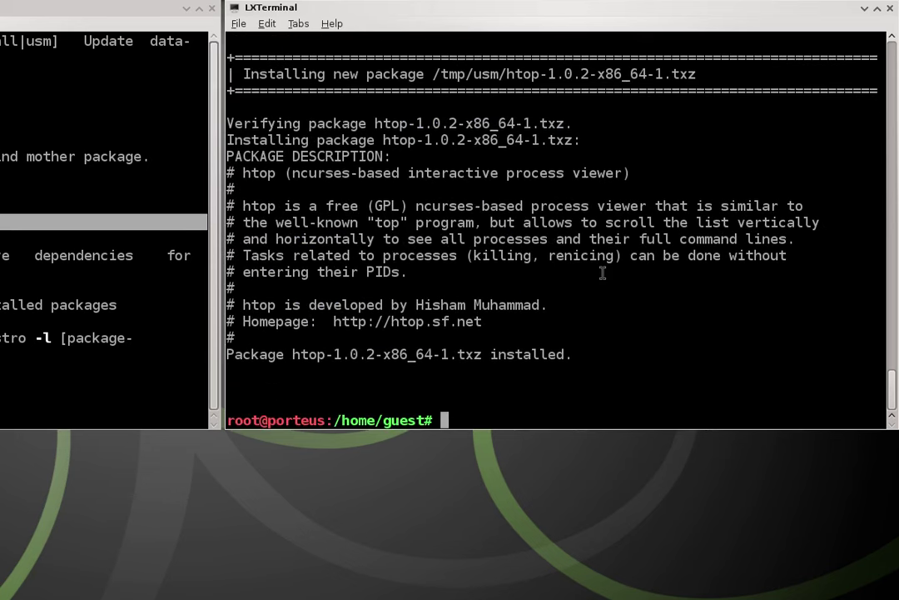
Change to /tmp/usm and list it, highlighting the htop-1.0.2-x86_64-1.txz file.
type("c")
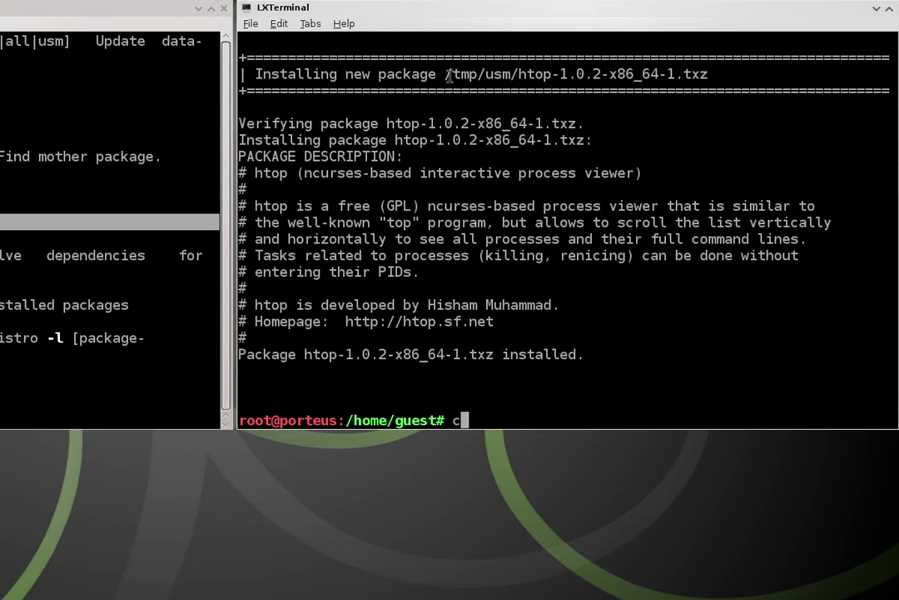
left_click_drag(449, 75, 502, 75)
left_click(706, 260)
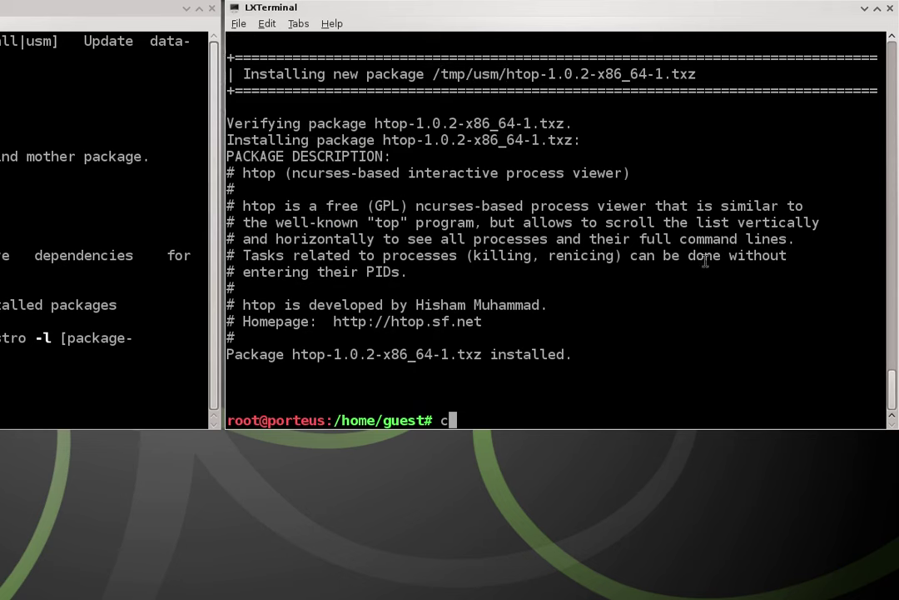
type("cd /tmp/usm")
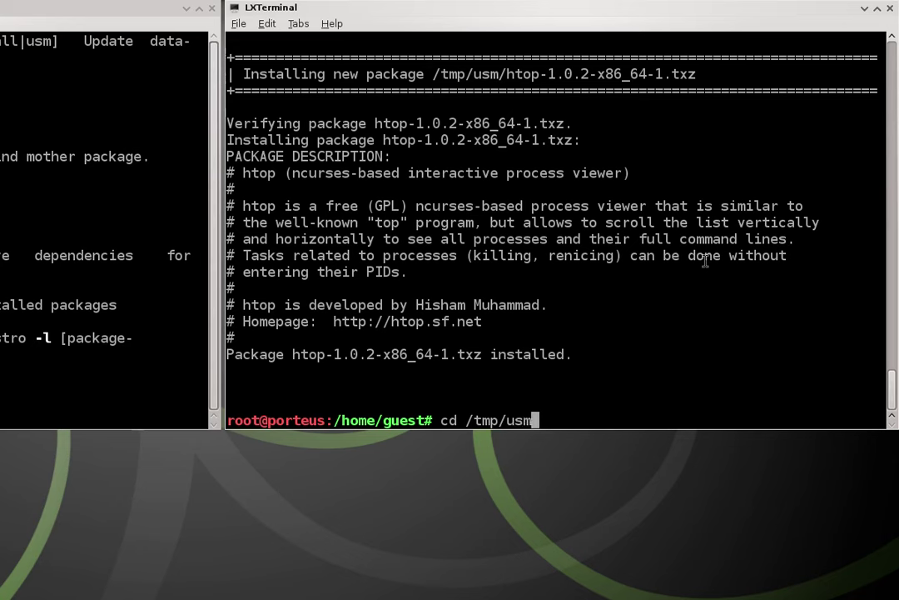
key("Return")
type("ls")
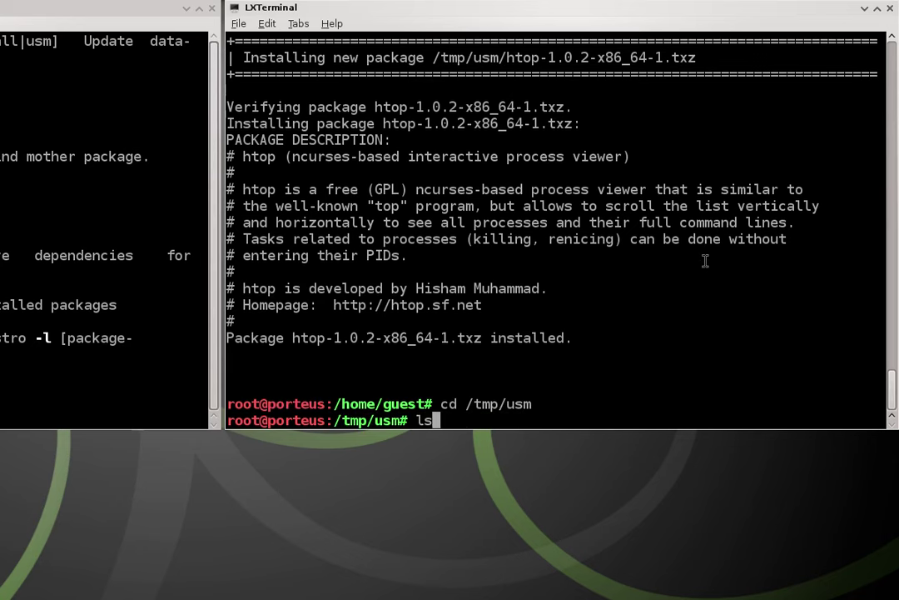
key("Return")
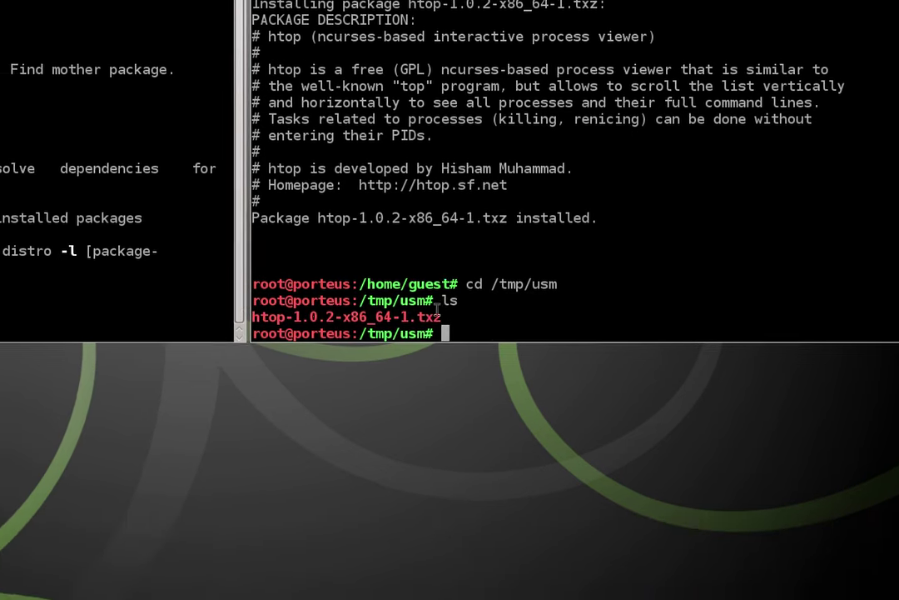
left_click_drag(450, 300, 257, 300)
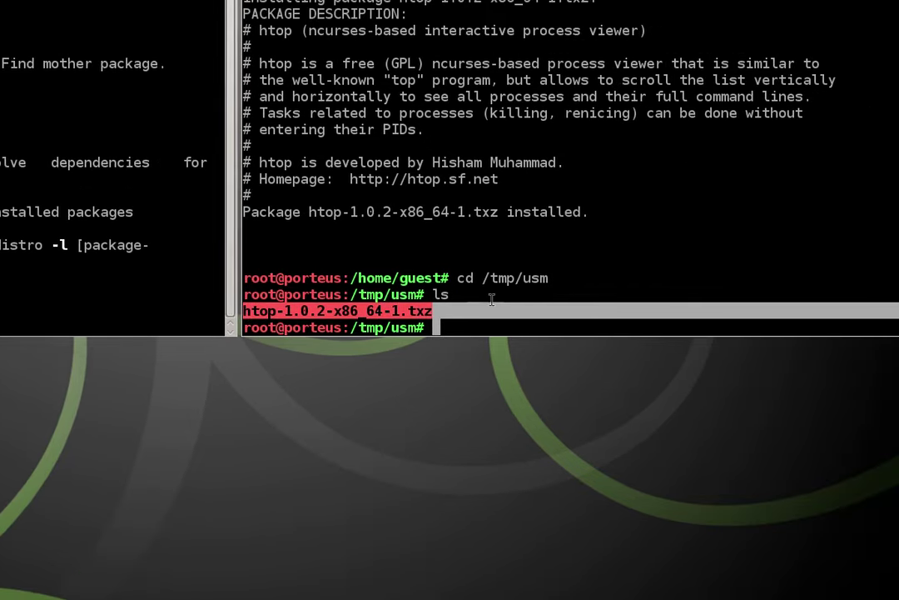
left_click(732, 291)
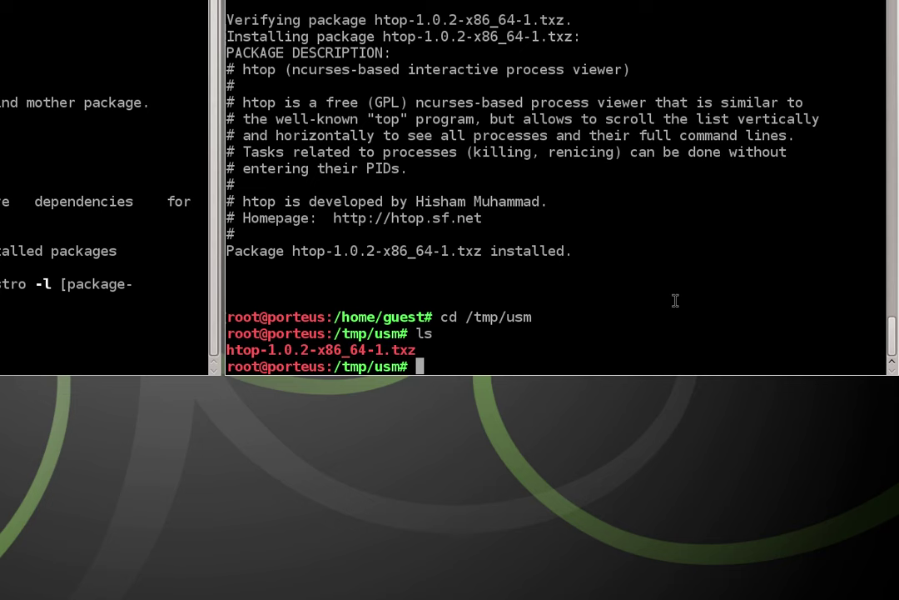
Run txz2xzm htop-1.0.2-x86_64-1.txz to produce htop-1.0.2-x86_64-1.xzm.
type("txz2xzm")
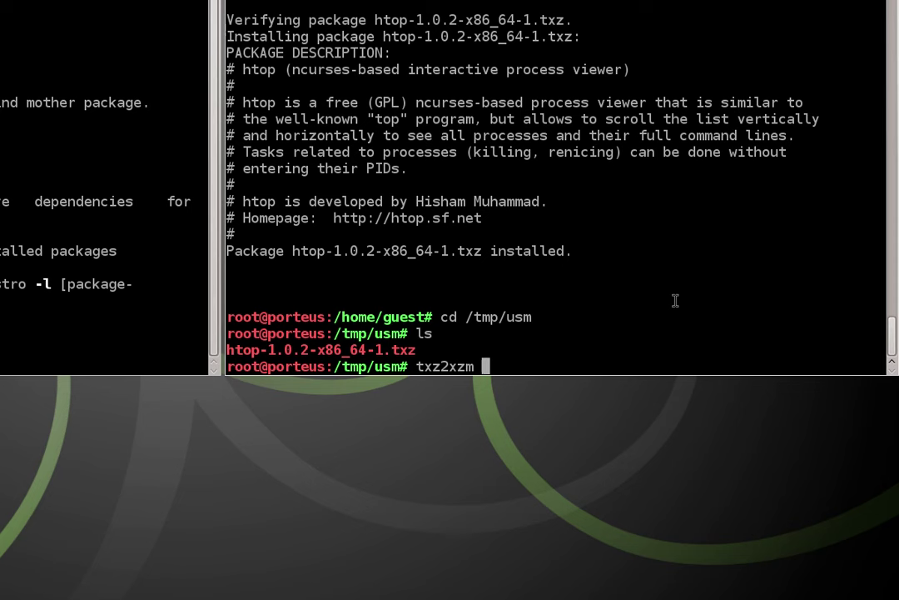
key("Tab")
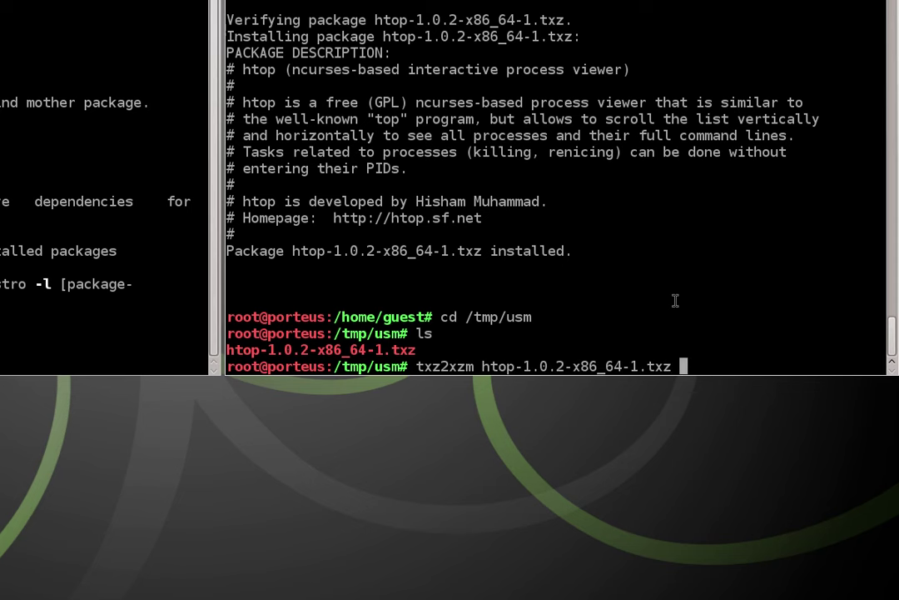
key("Return")
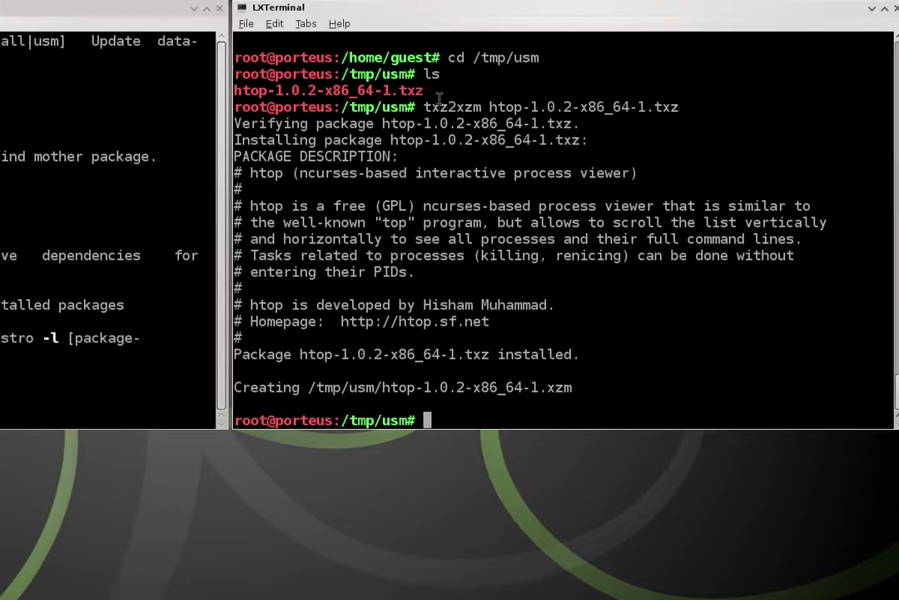
left_click_drag(418, 36, 375, 40)
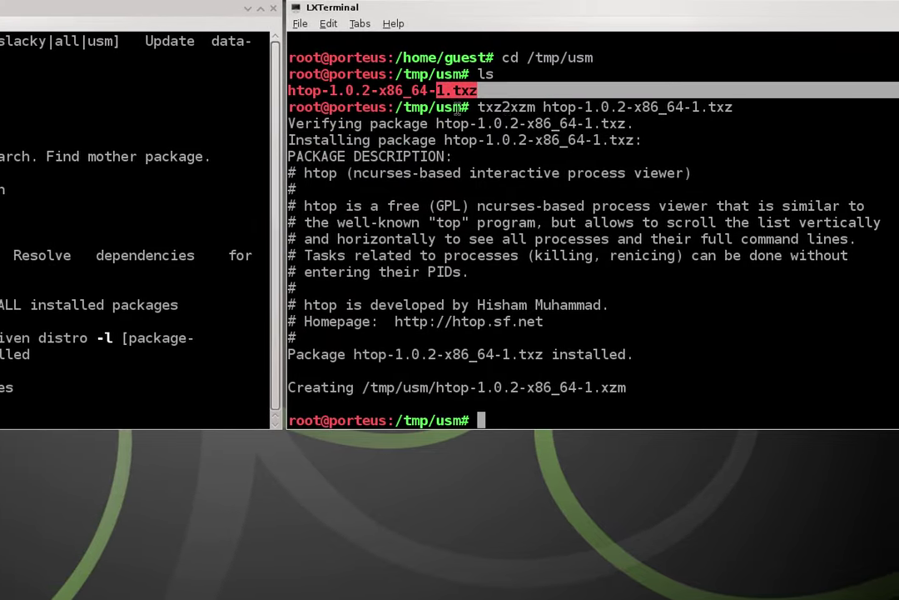
left_click_drag(525, 106, 547, 107)
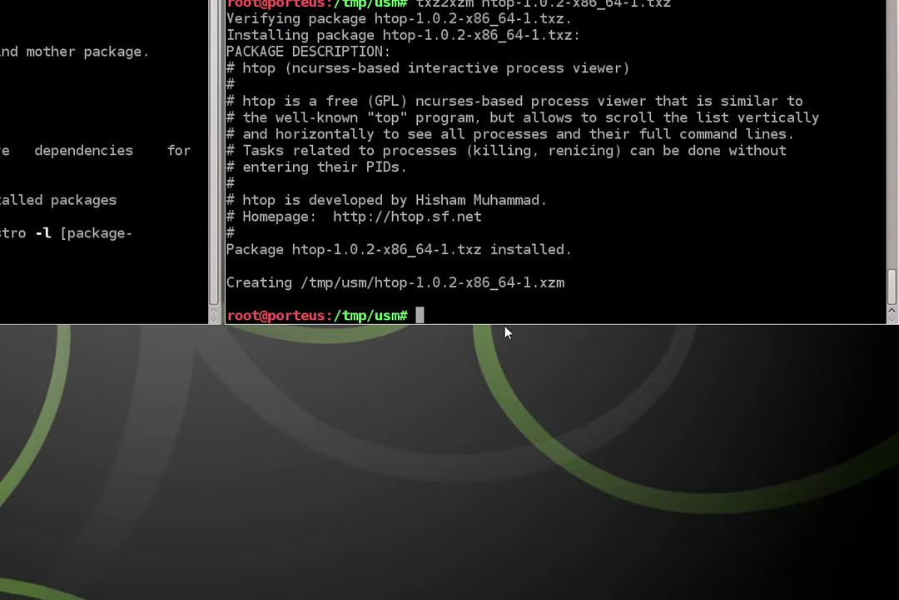
List /tmp/usm and highlight the htop .txz and the new .xzm module.
type("ls")
key("Return")
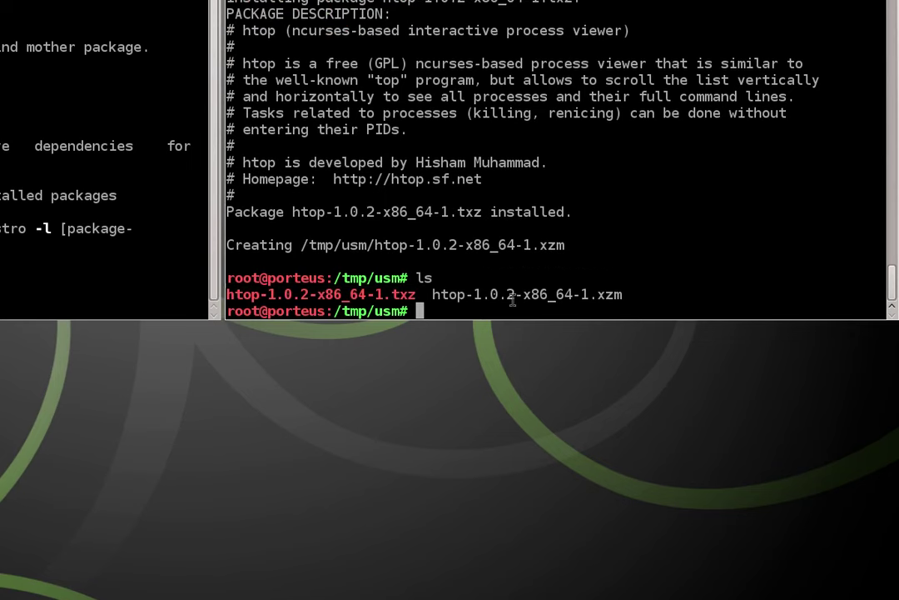
left_click_drag(415, 295, 331, 296)
left_click_drag(450, 298, 758, 300)
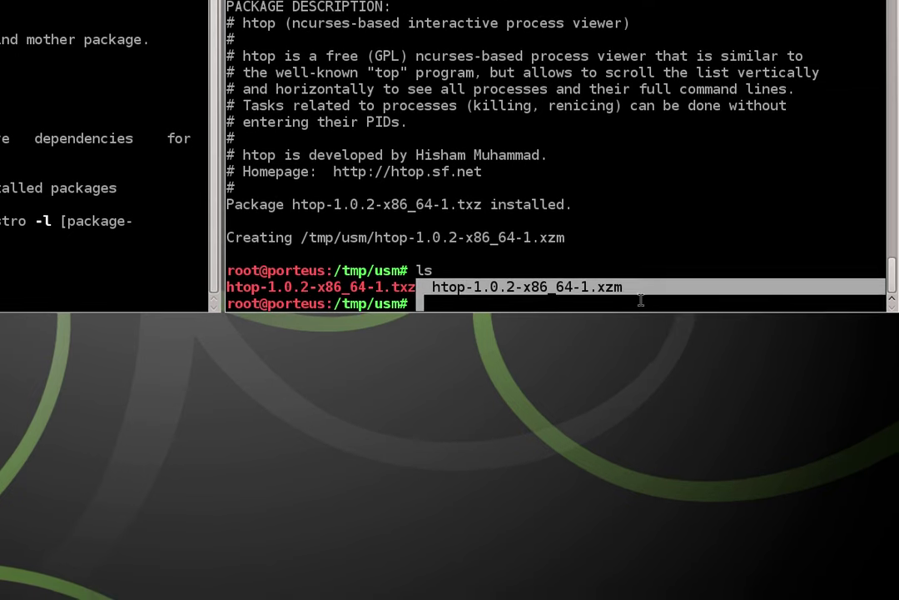
left_click(640, 310)
Run activate htop-1.0.2-x86_64-1.xzm to load the module into the system.
type("activate ht")
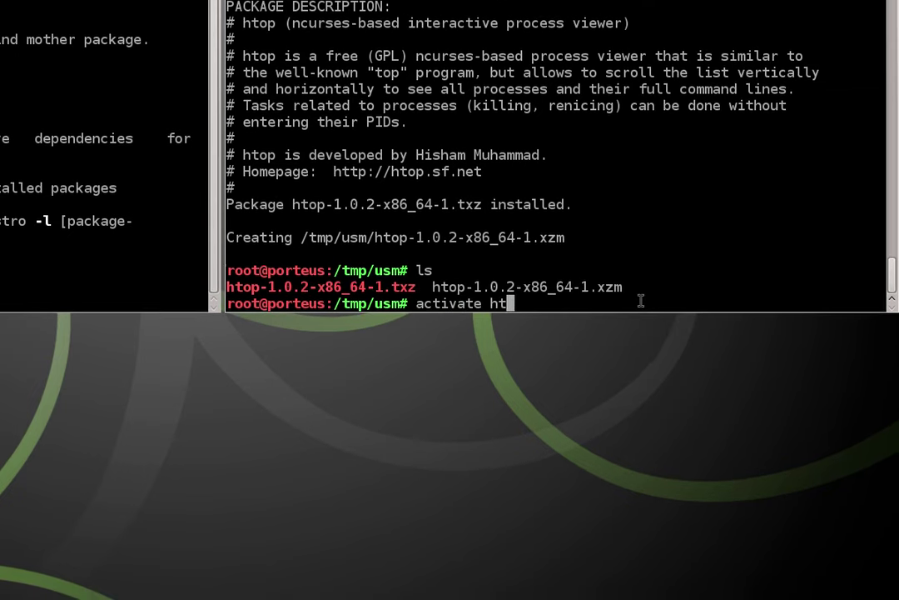
key("Tab")
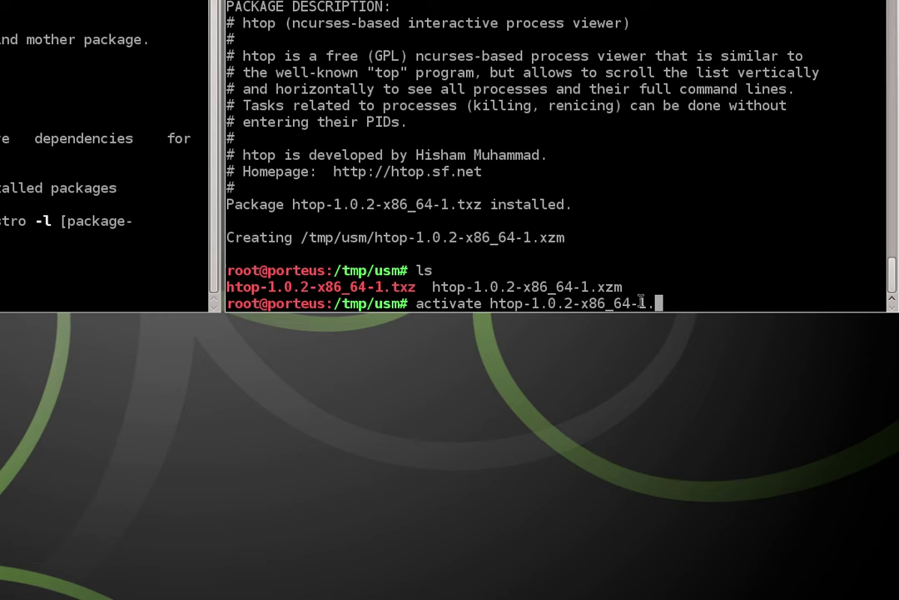
type("x")
key("Tab")
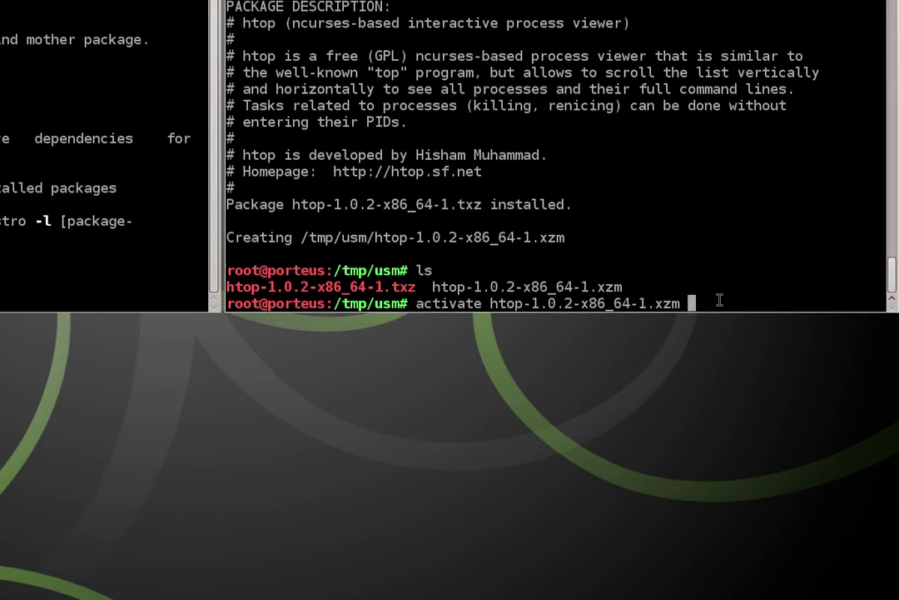
key("Return")
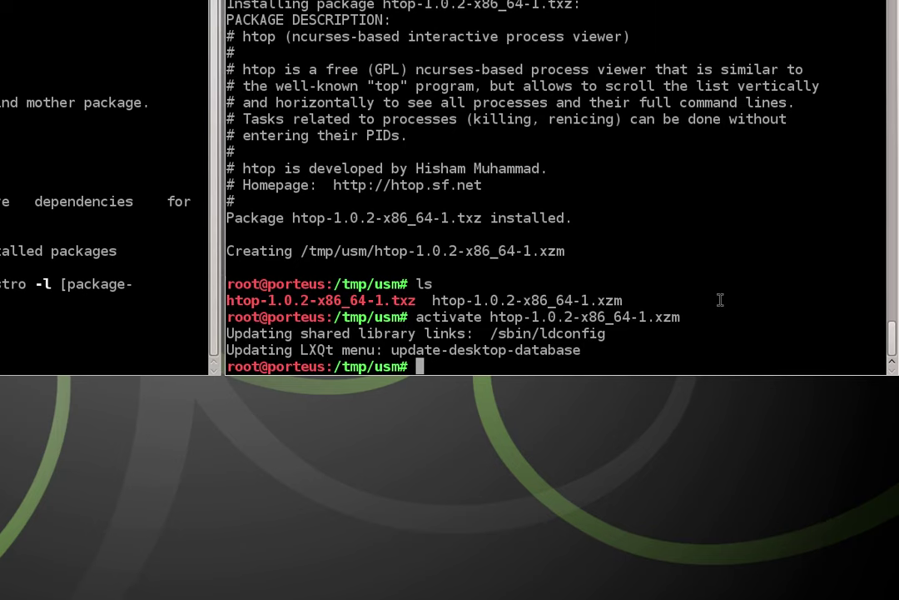
Launch htop to confirm the module runs, then quit it with q.
type("htop")
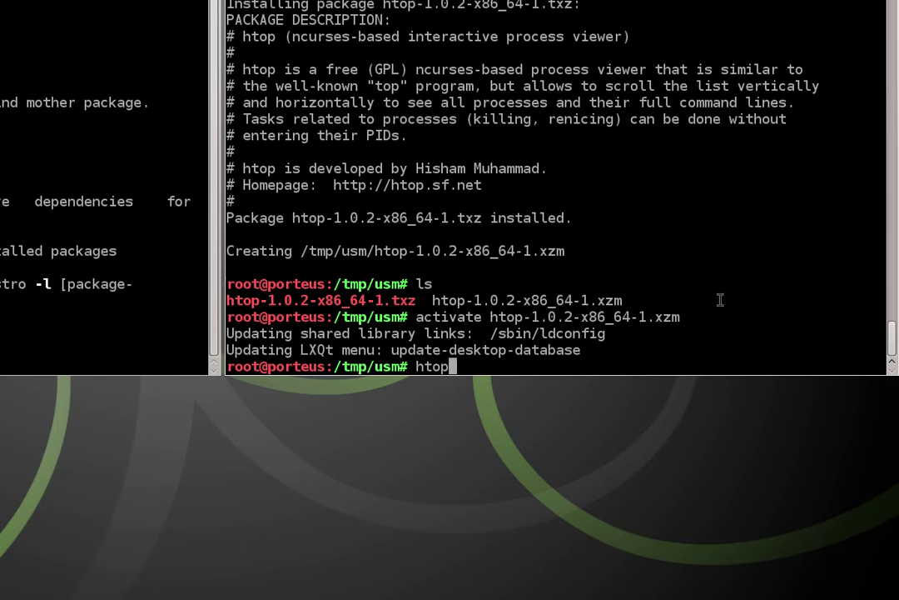
key("Return")
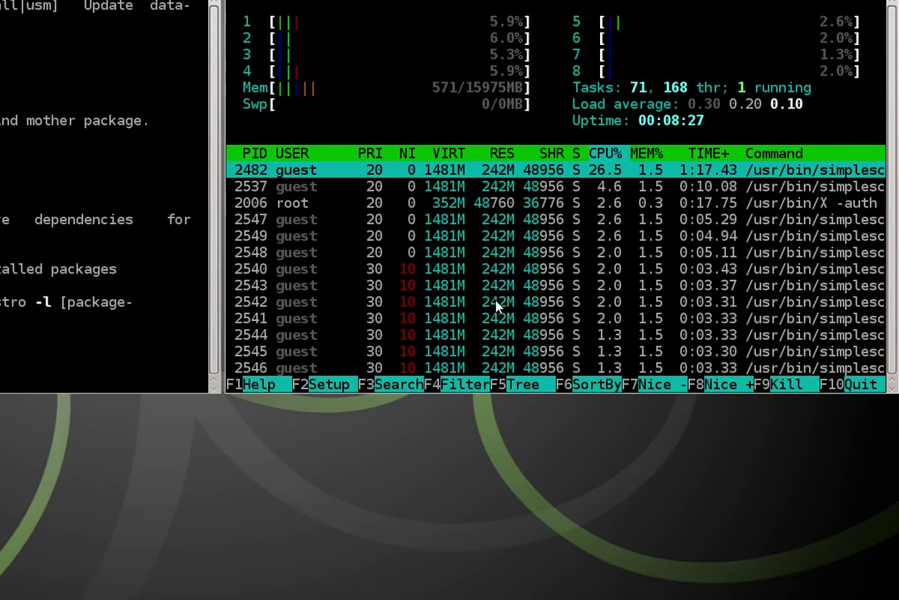
key("q")
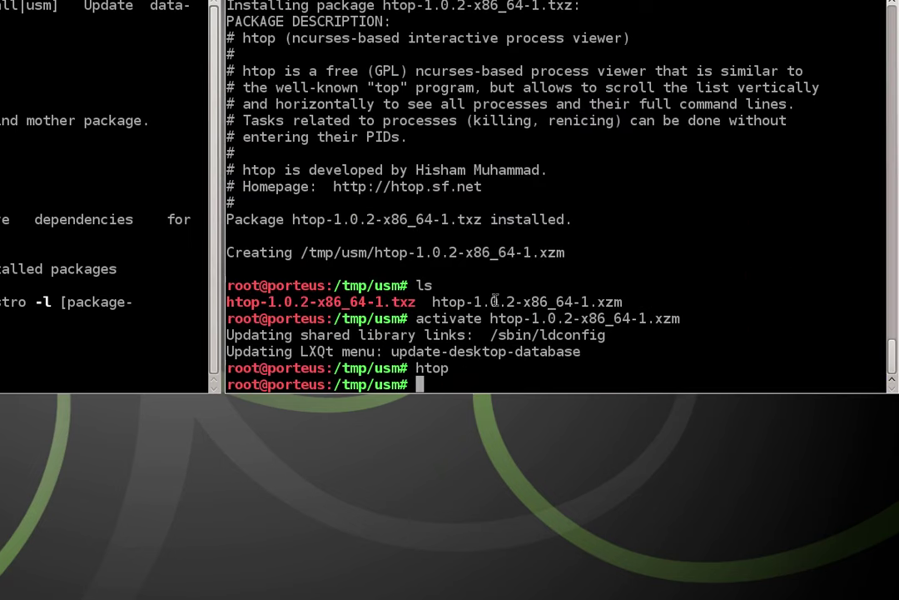
List /tmp/usm, then type mv htop-1.0.2-x86_64-1.xzm /mnt/ and Tab-list the mount points.
type("ls")
key("Return")
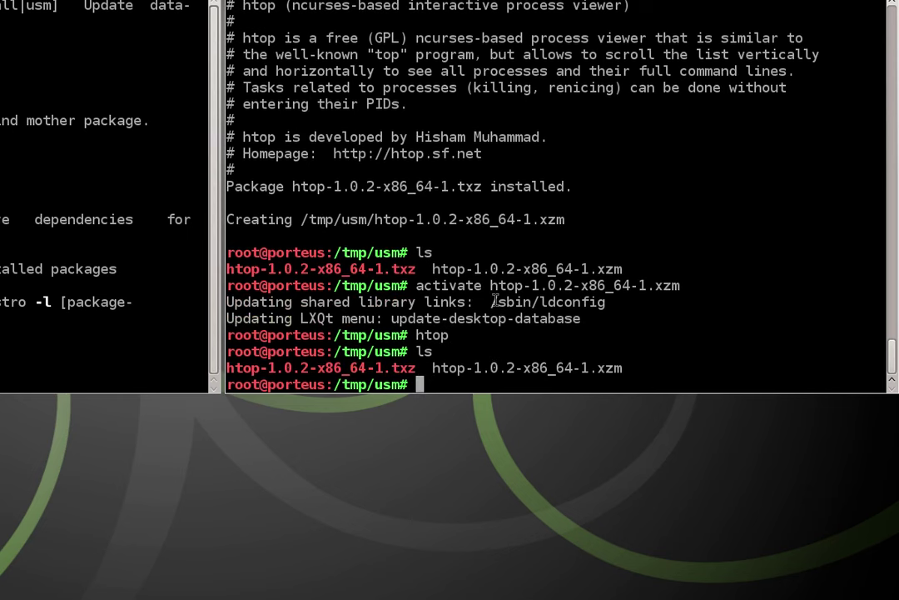
type("mv hto")
key("Tab")
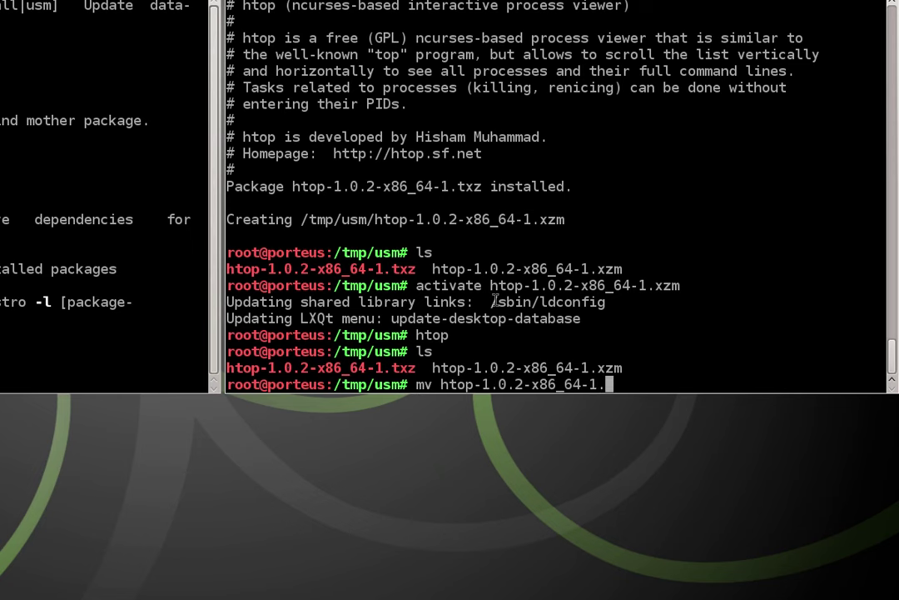
type("xz")
key("Tab")
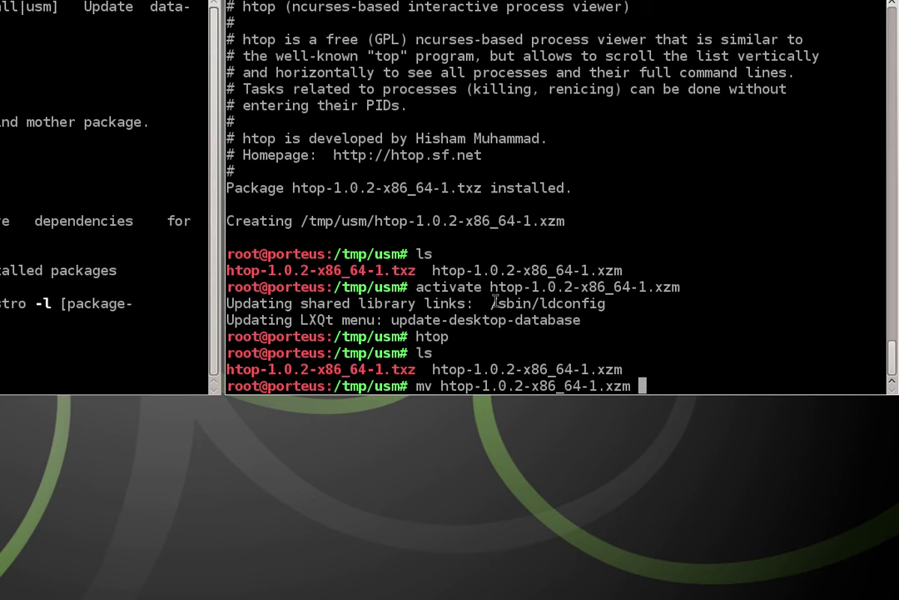
type("/mnt/")
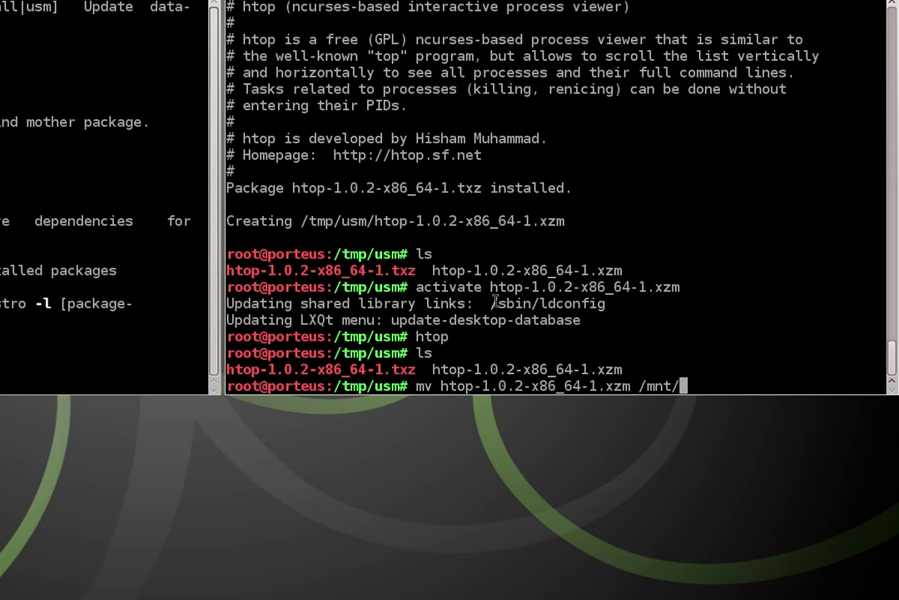
key("Tab")
key("Tab")
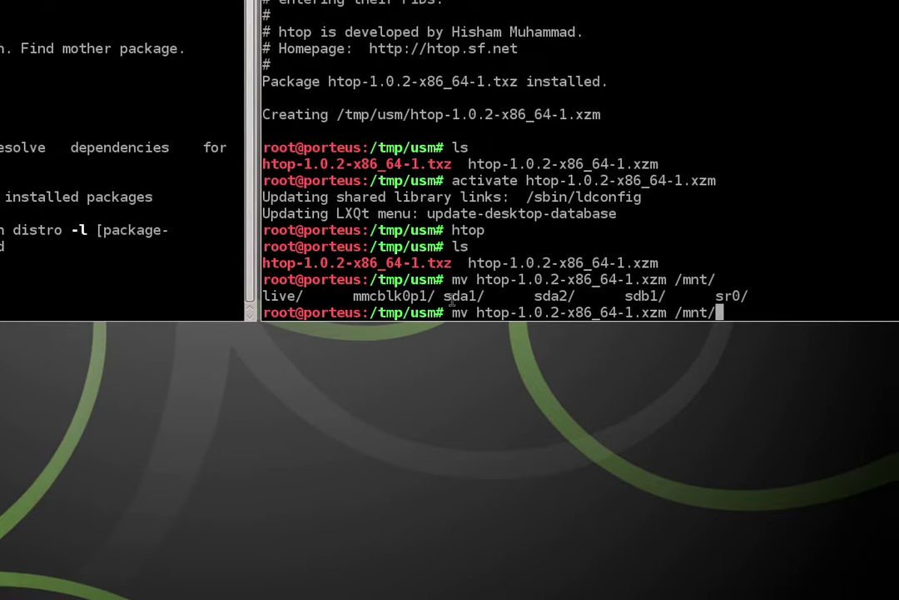
Point out the sda1, sda2, live, mmcblk0p1, sr0 and sdb1 mount points in the list.
double_click(450, 298)
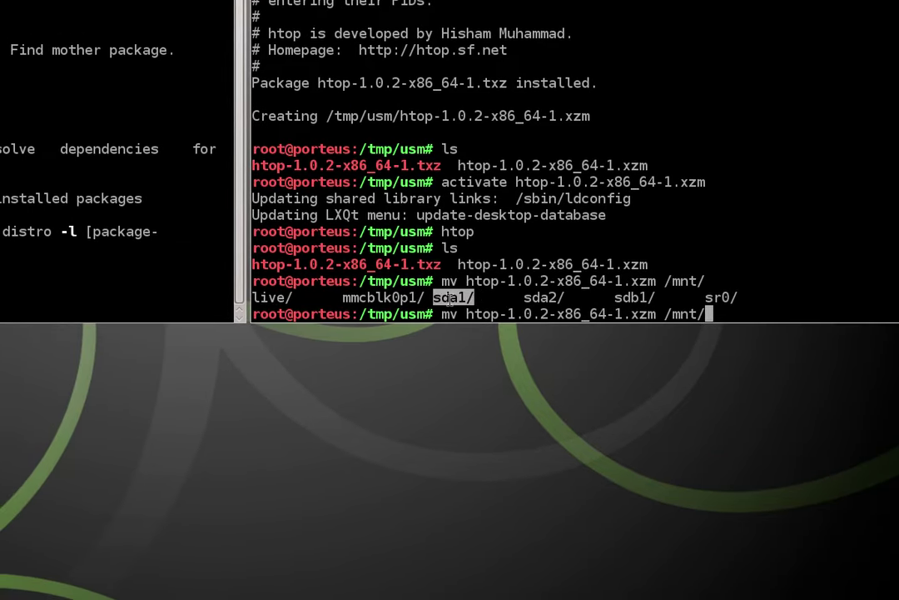
double_click(549, 307)
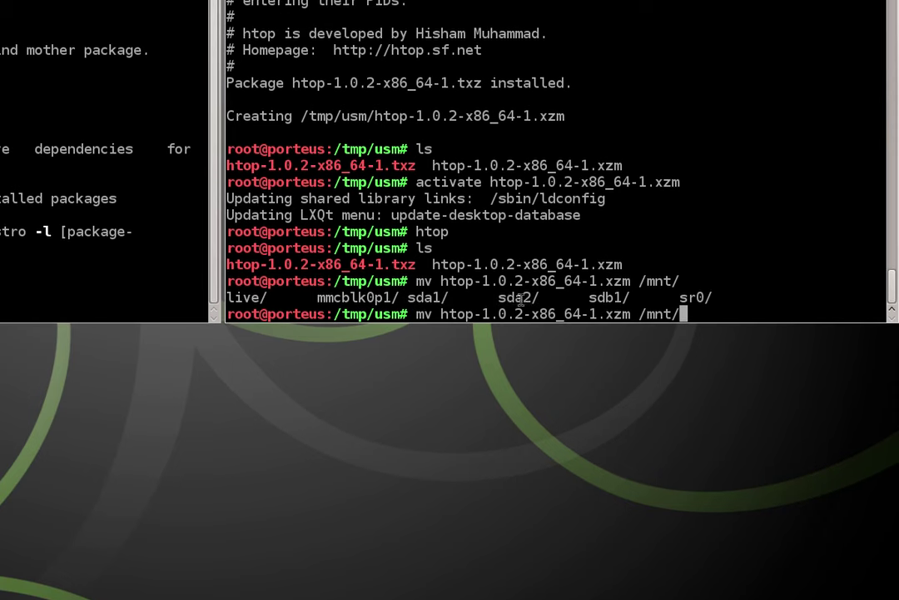
double_click(518, 293)
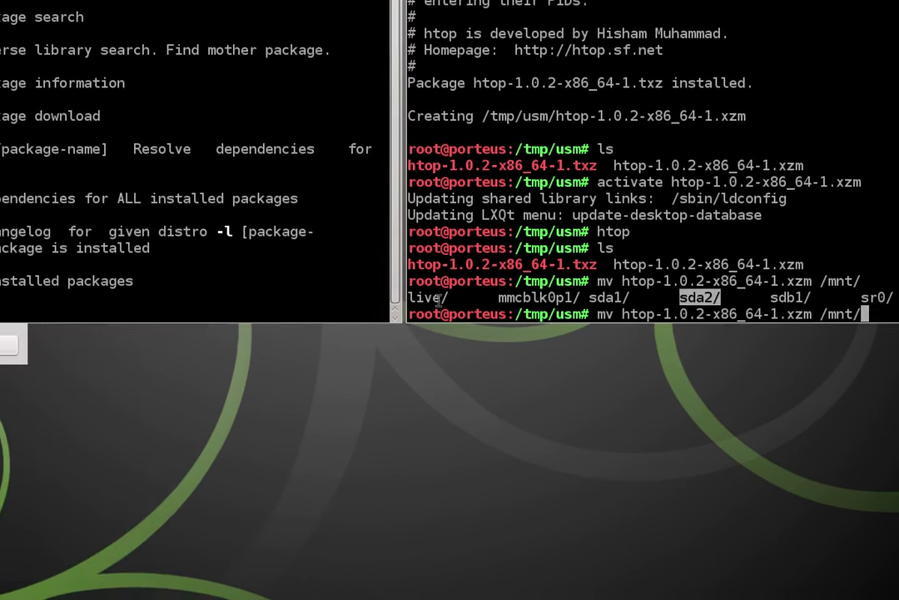
double_click(248, 301)
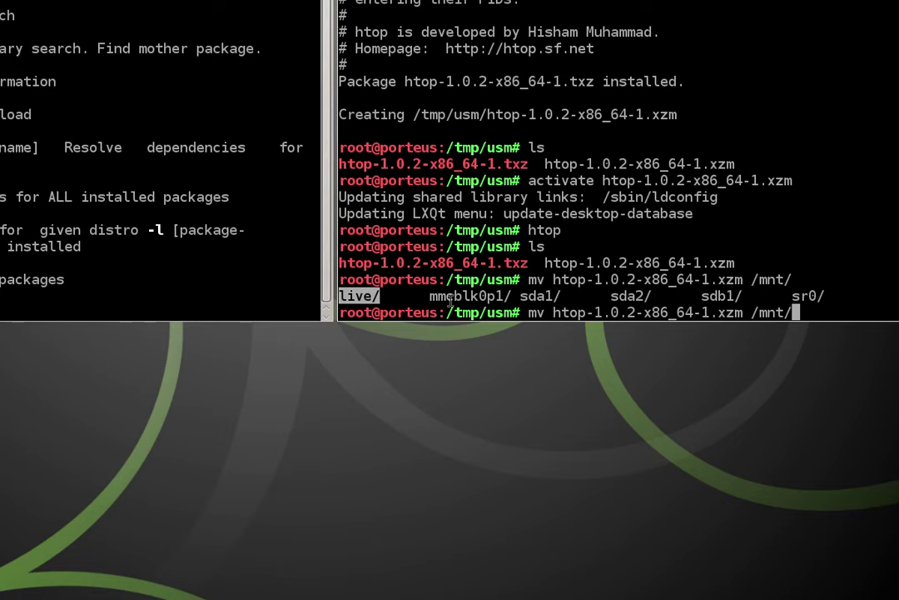
double_click(542, 297)
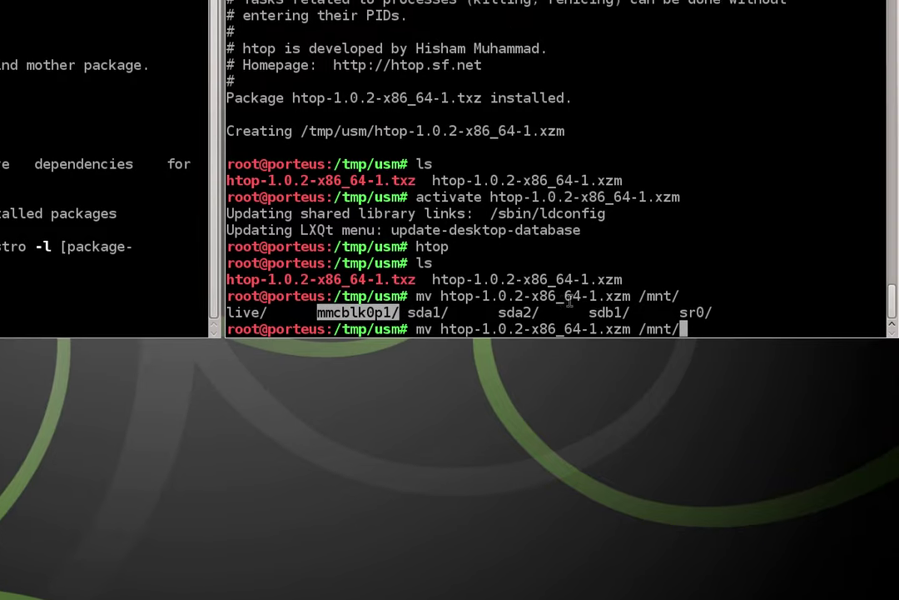
double_click(696, 301)
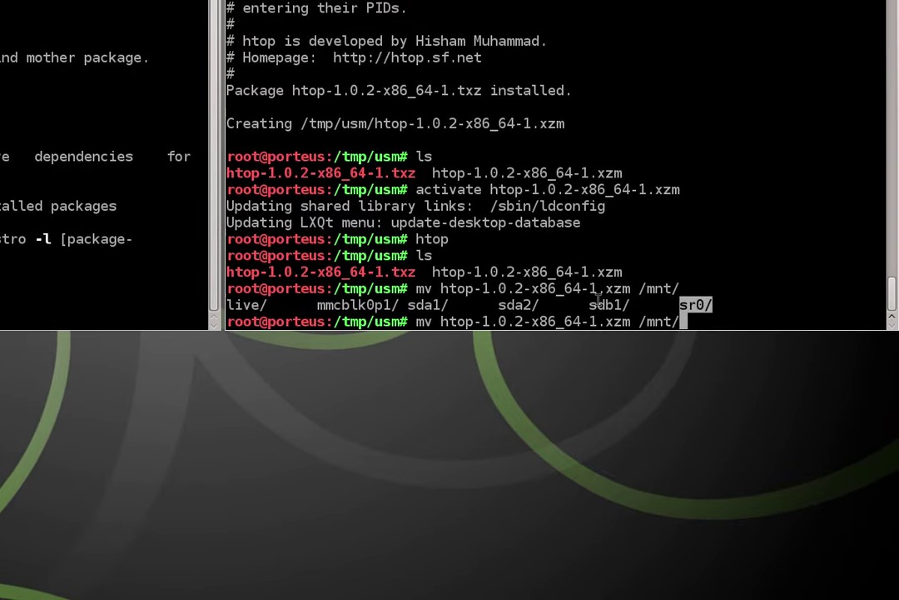
double_click(600, 302)
left_click(742, 289)
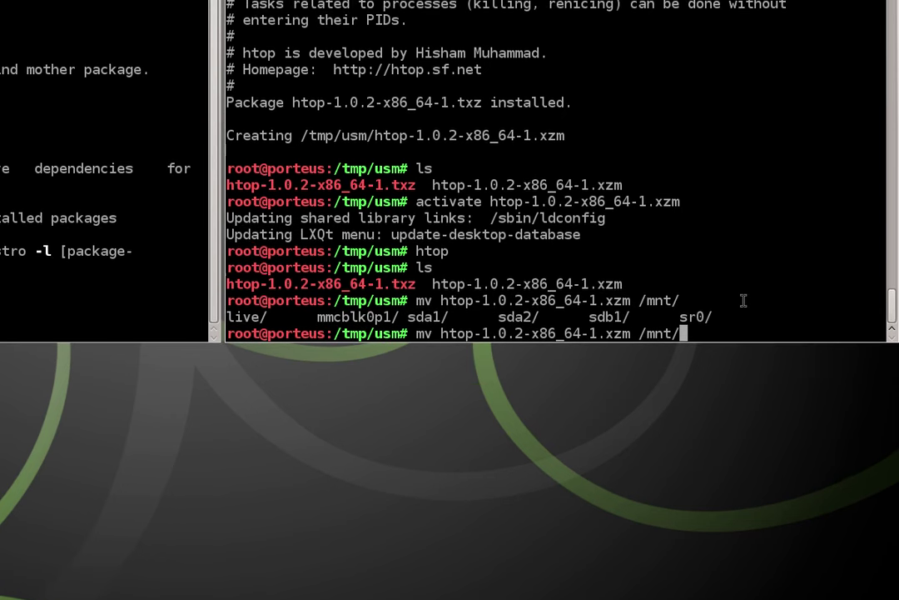
Complete the destination /mnt/sdb1/porteus/modules/, run the mv, and type ls for that folder.
type("sdb")
key("Tab")
key("Tab")
key("Tab")
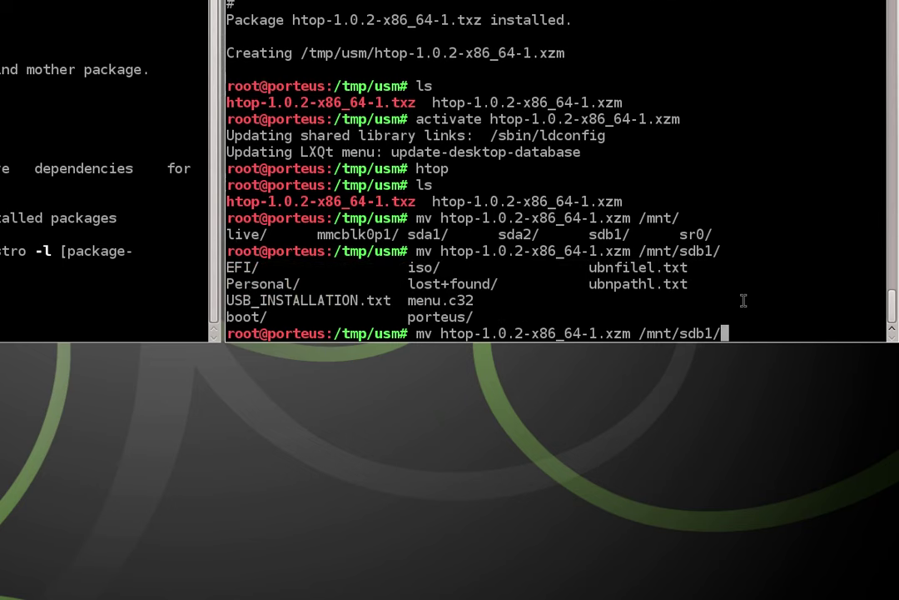
double_click(442, 316)
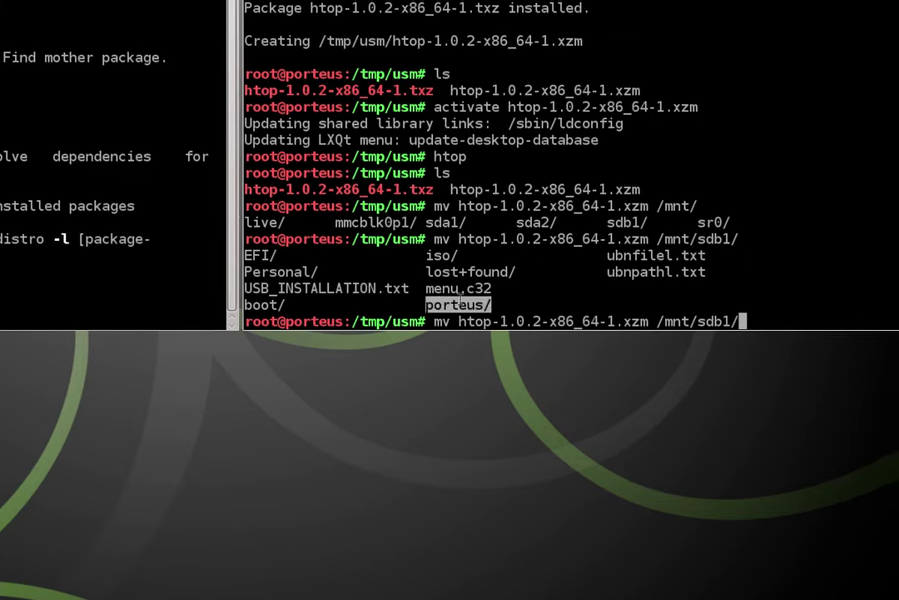
left_click(770, 260)
type("por")
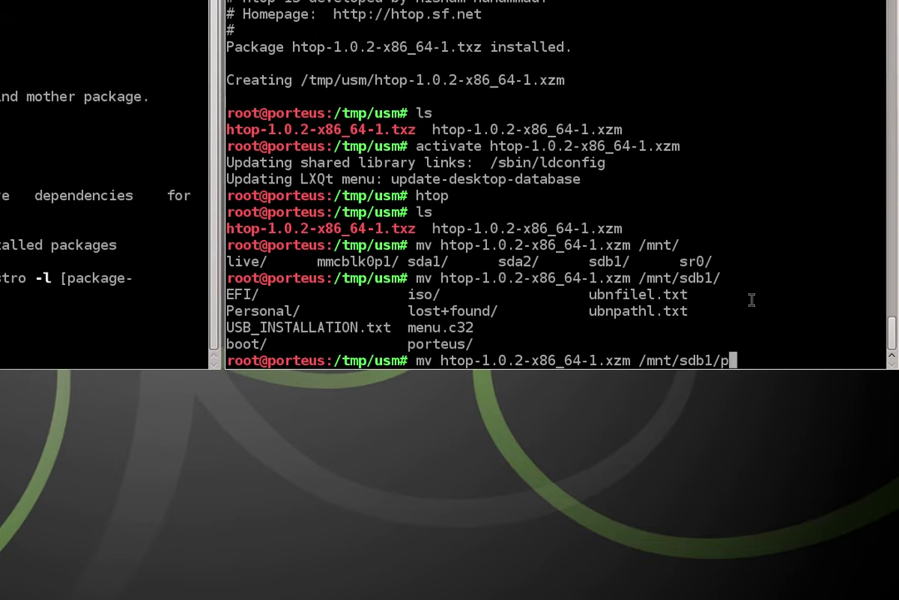
key("Tab")
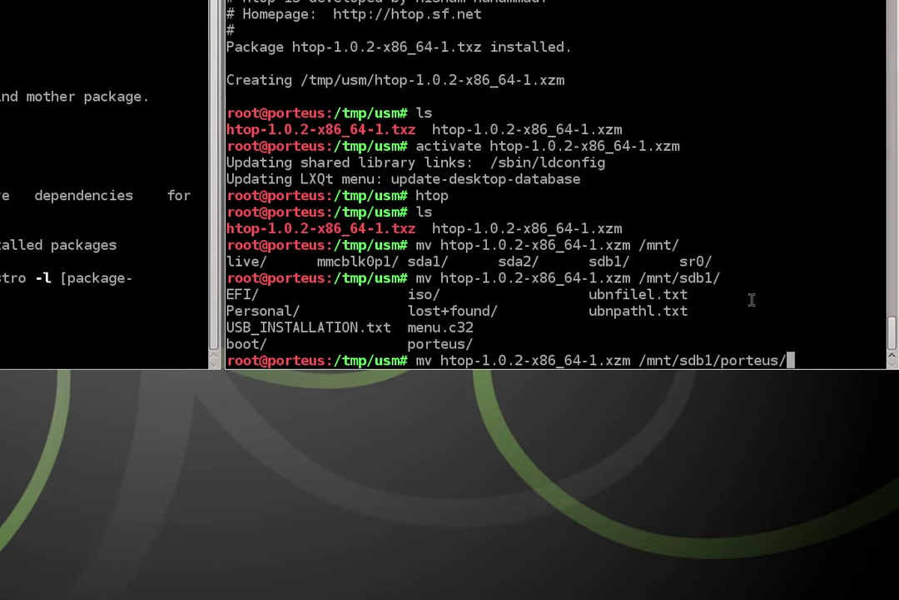
type("mo")
key("Tab")
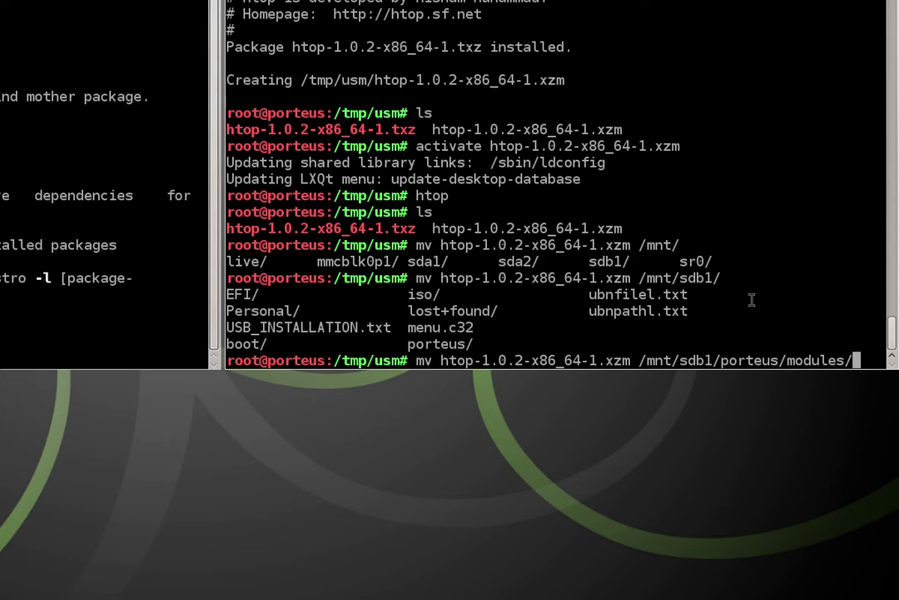
key("Return")
type("l")
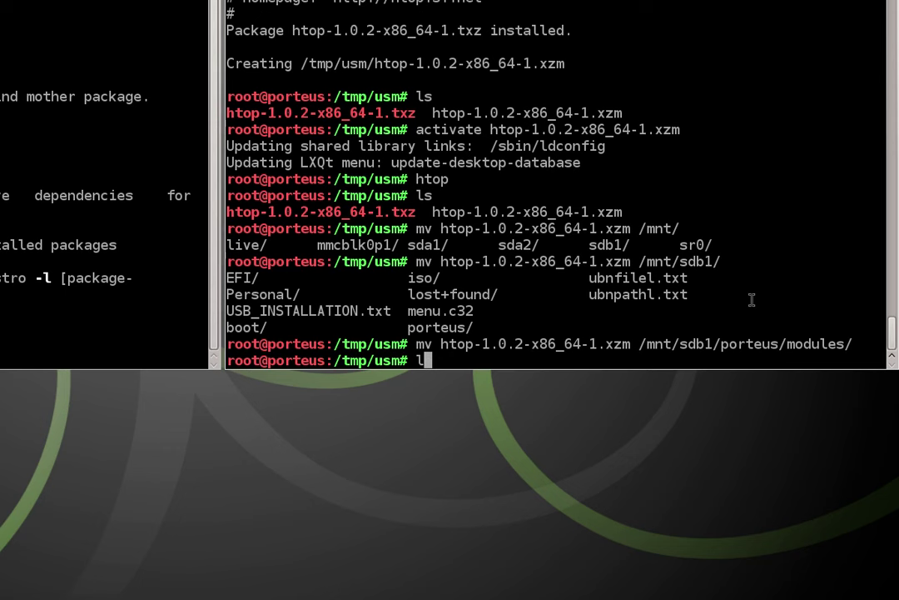
type("s /mnt/sdb1/p")
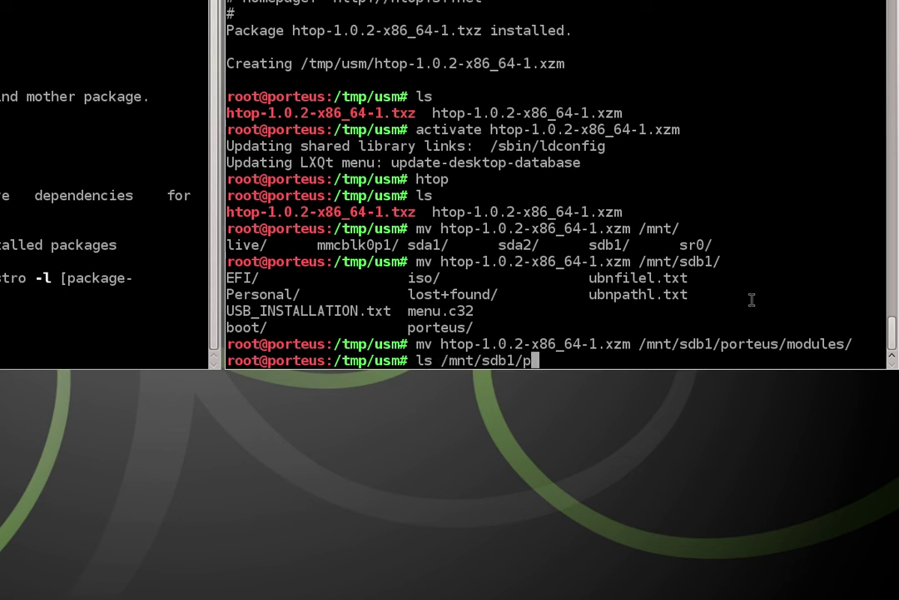
type("orteus/modules/")
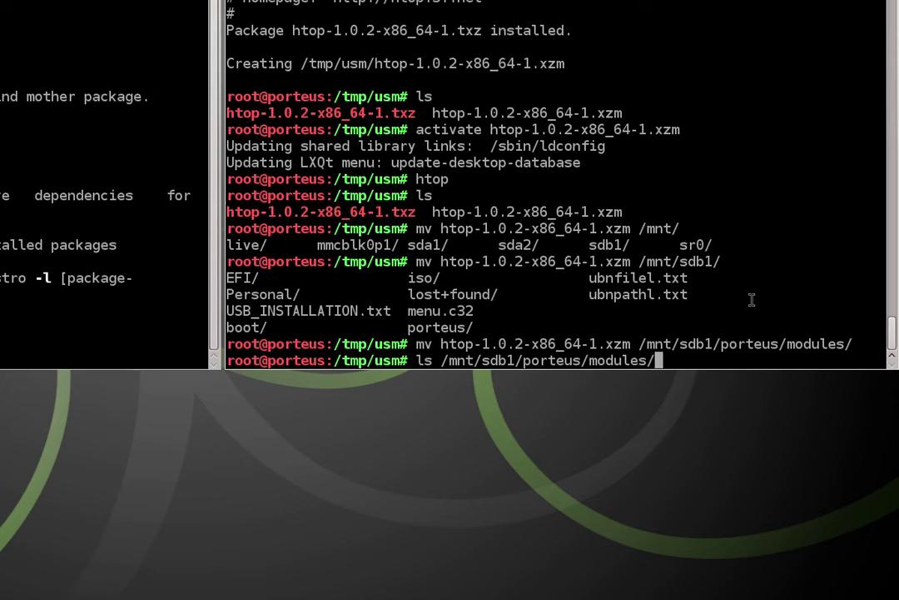
List the USB modules folder and highlight the htop module in the listing.
key("Return")
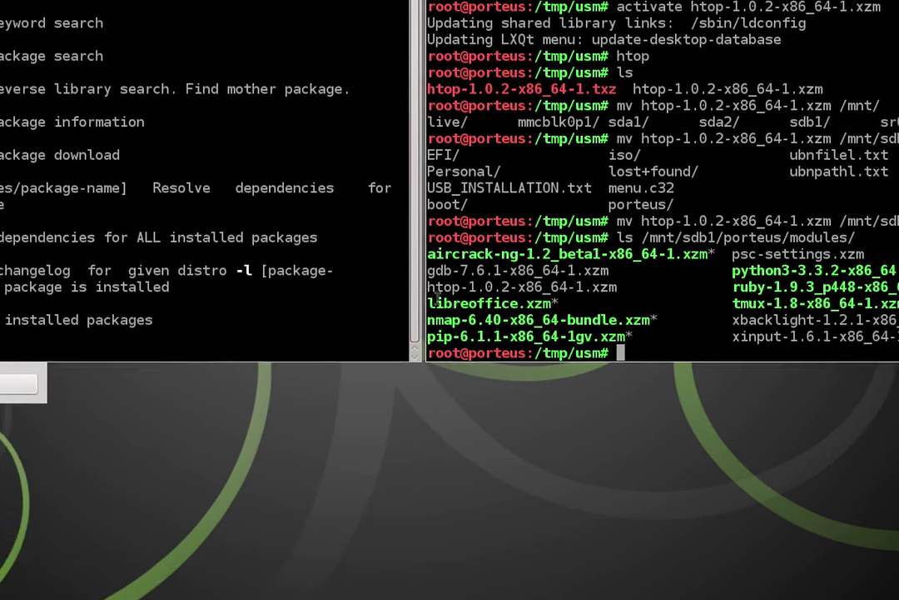
triple_click(359, 269)
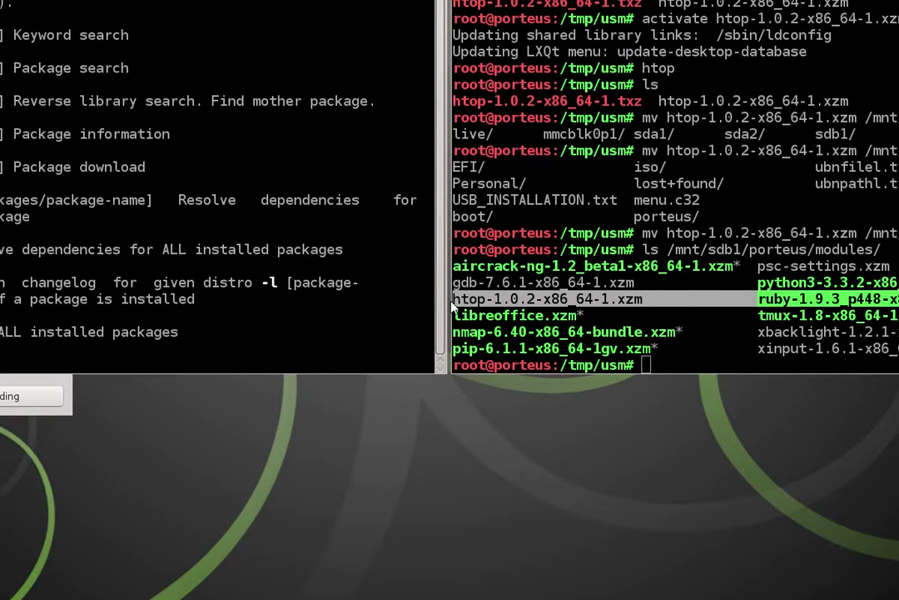
left_click(454, 298)
left_click_drag(456, 298, 542, 298)
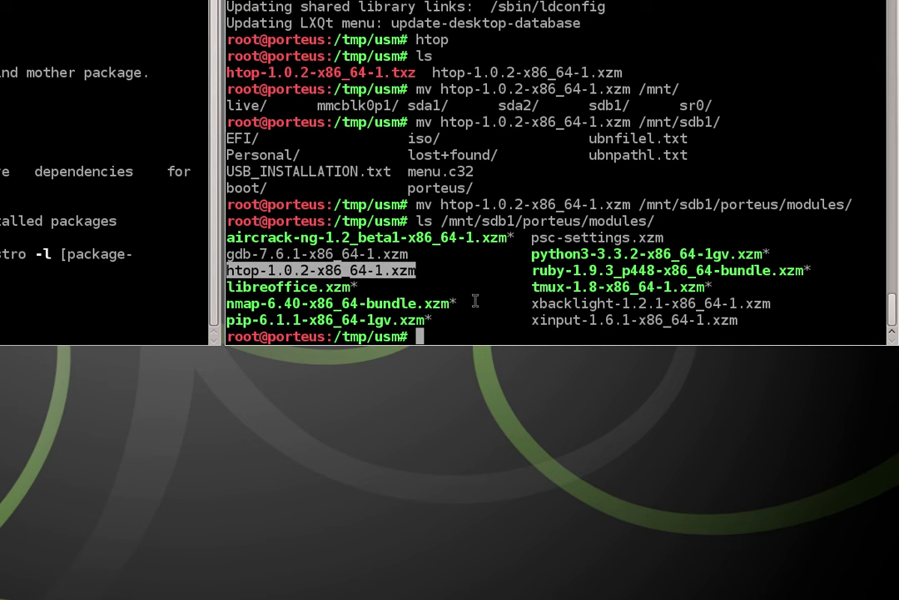
left_click(475, 300)
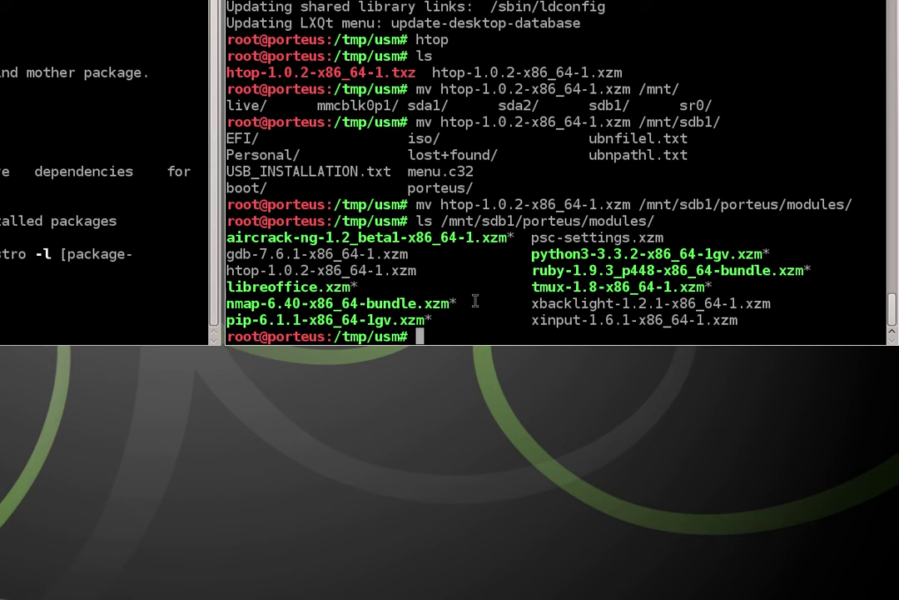
List /tmp/usm and delete the leftover htop-1.0.2-x86_64-1.txz package with rm.
type("ls")
key("Return")
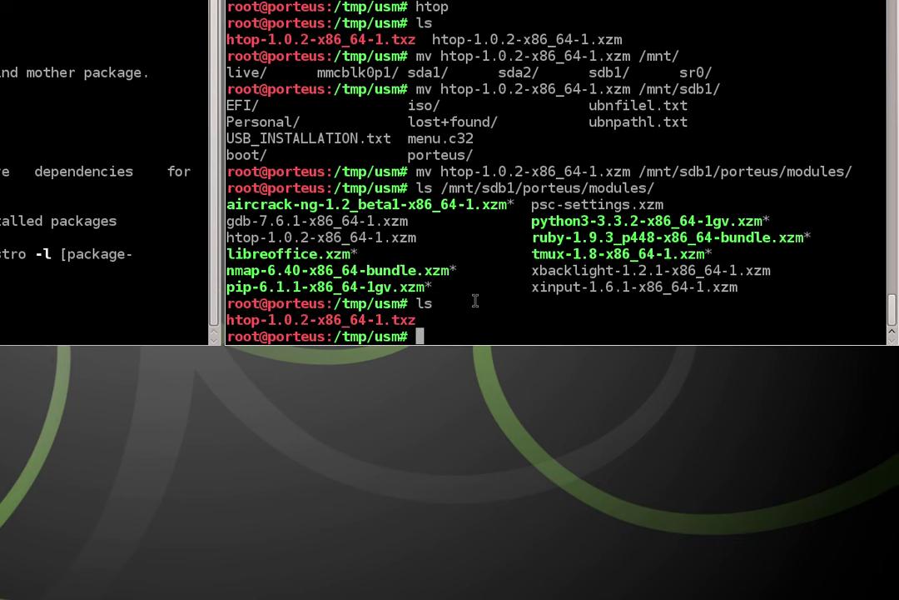
type("rm h")
key("Tab")
key("Return")
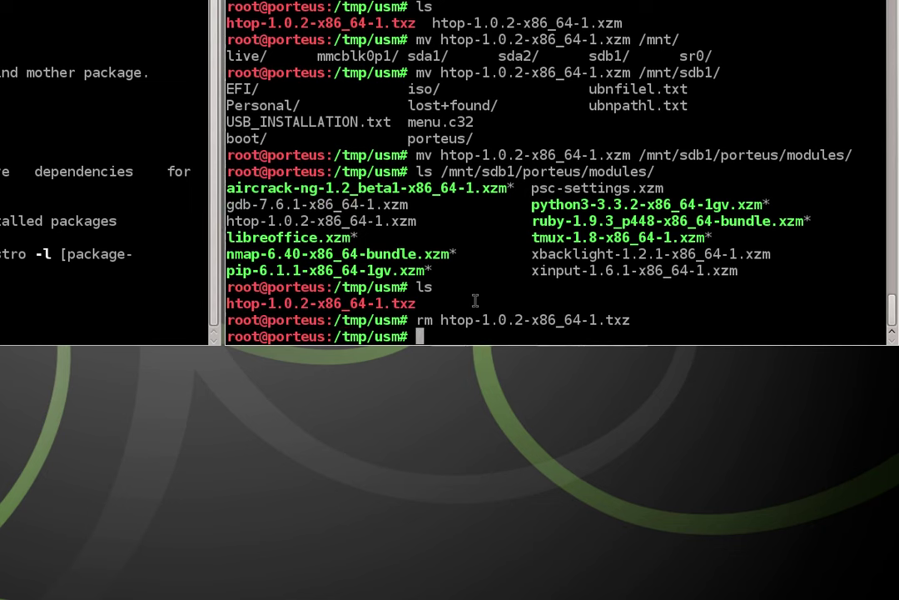